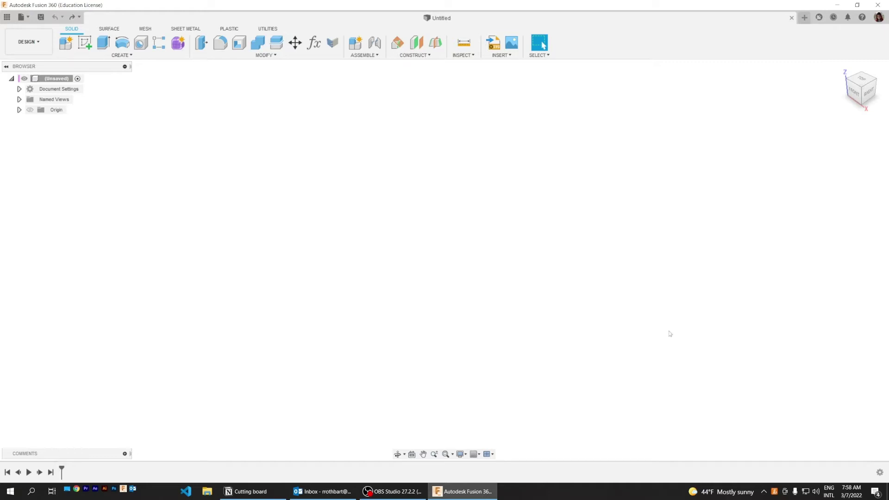
# Create a new component and name it 'Cutting board'
pyautogui.click(66, 42)
pyautogui.doubleClick(774, 169)
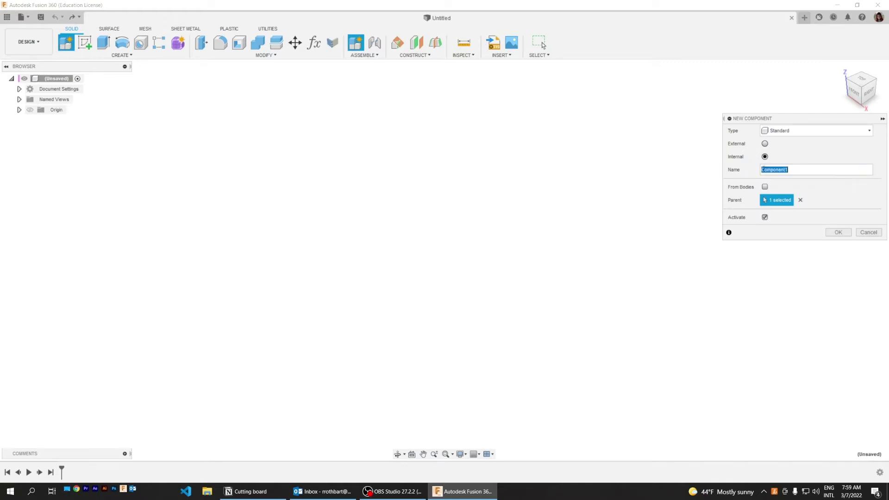
pyautogui.write('Cutting board')
pyautogui.press('Return')
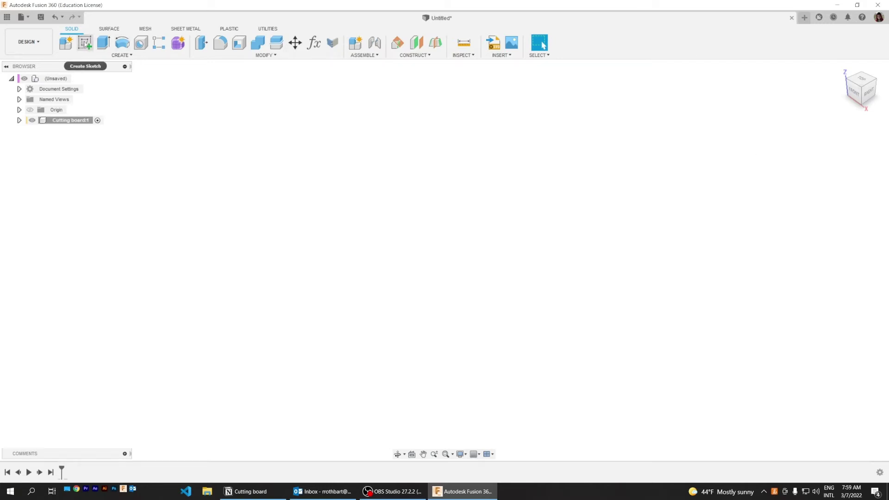
# Start a sketch on the XY plane and draw a two-point rectangle across the origin
pyautogui.click(82, 43)
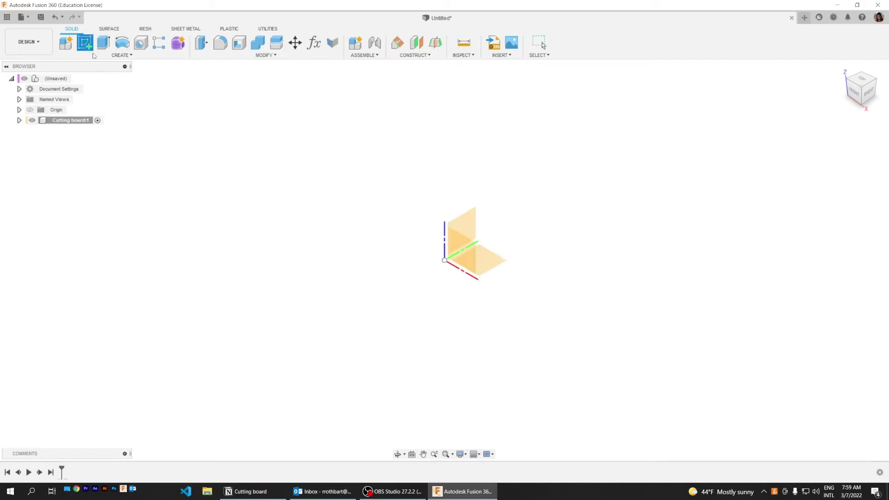
pyautogui.click(491, 261)
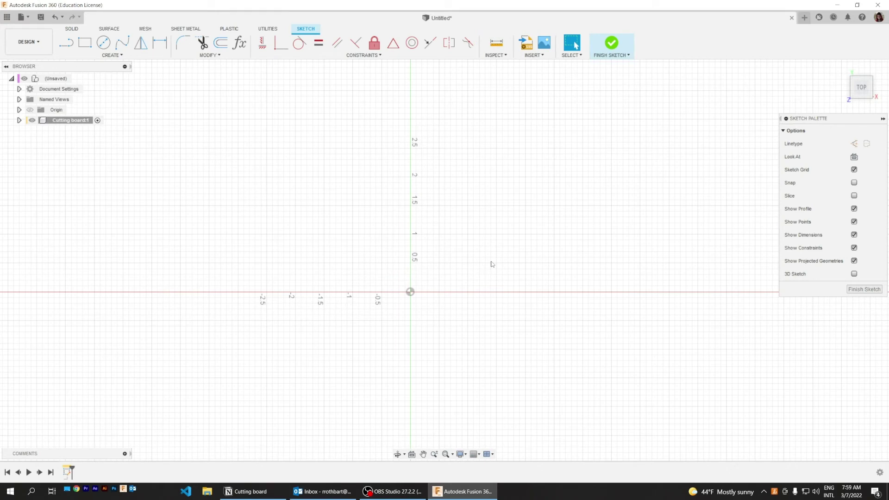
pyautogui.click(85, 47)
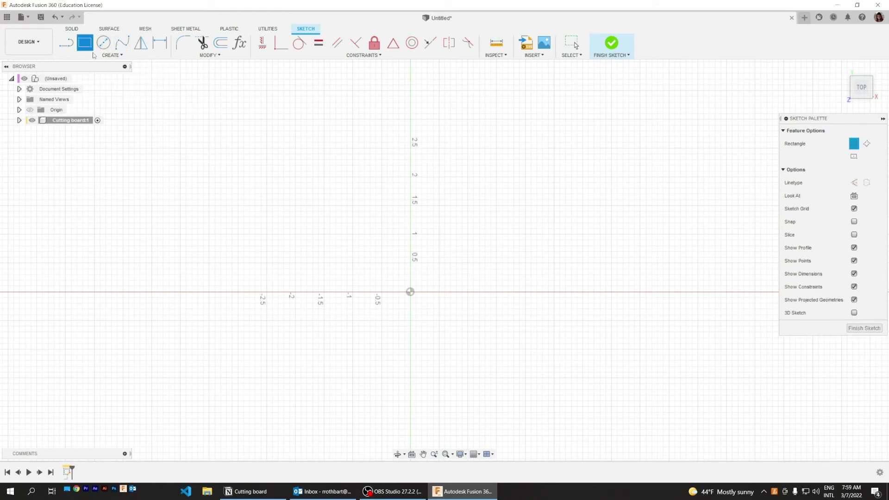
pyautogui.click(250, 141)
pyautogui.click(643, 364)
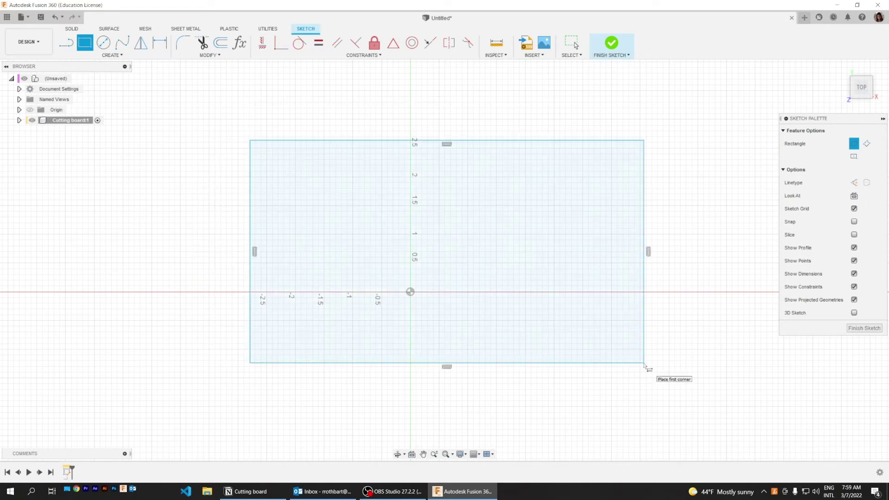
# Dimension the rectangle's left edge to 8 in and its top edge to 14 in
pyautogui.click(162, 44)
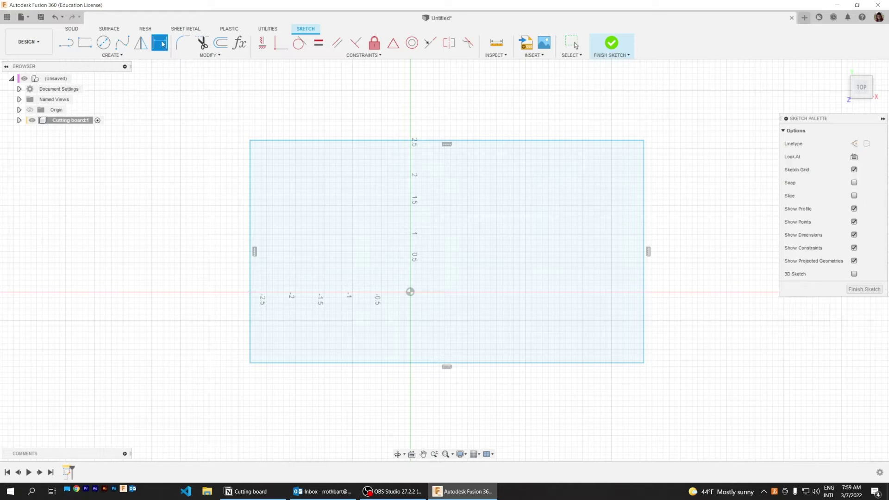
pyautogui.click(249, 175)
pyautogui.click(192, 172)
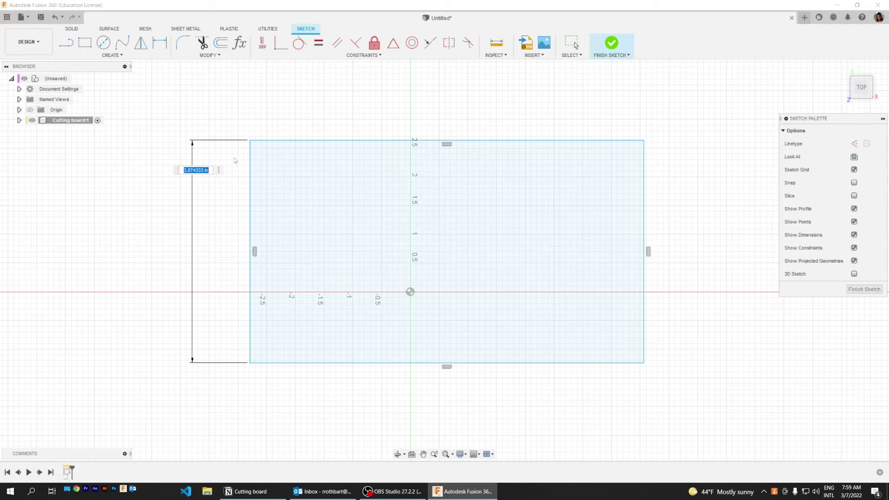
pyautogui.write('8')
pyautogui.press('Return')
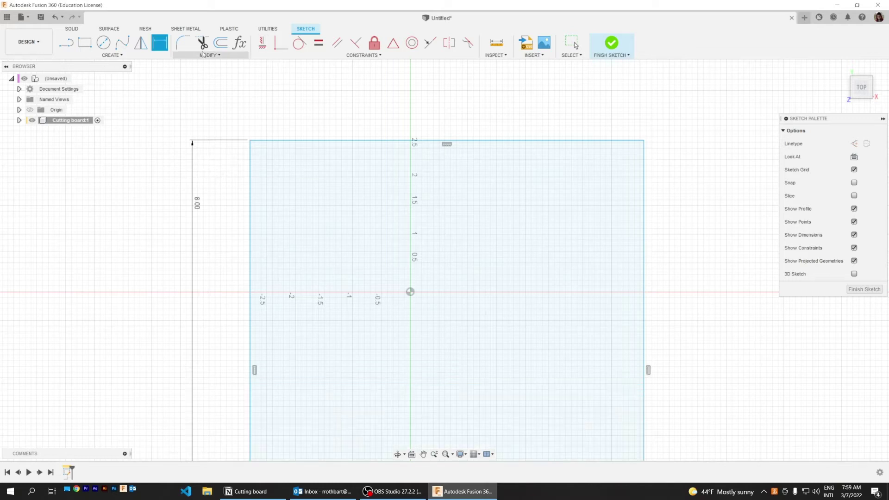
pyautogui.scroll(3, 379, 185)
pyautogui.scroll(-6, 380, 185)
pyautogui.scroll(-2, 380, 185)
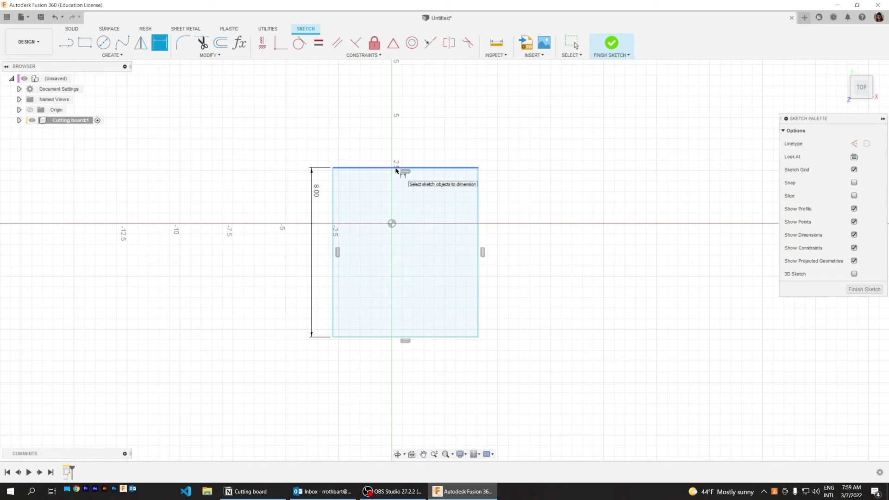
pyautogui.click(404, 170)
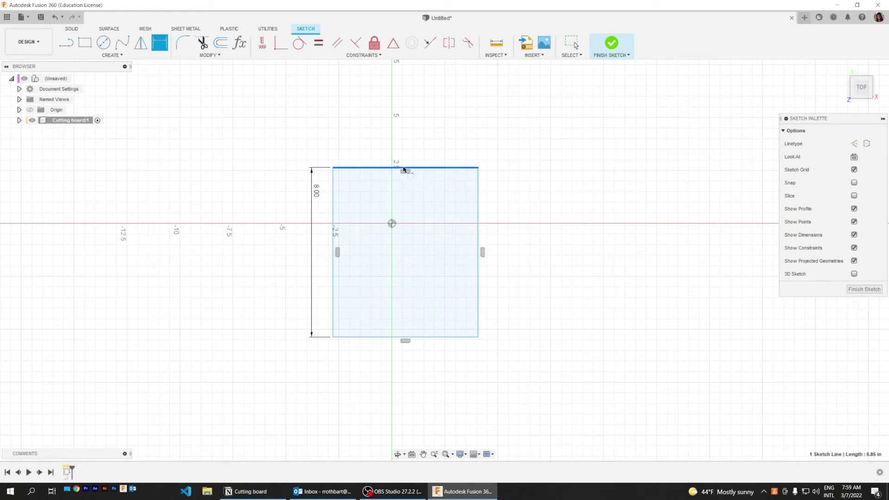
pyautogui.click(404, 133)
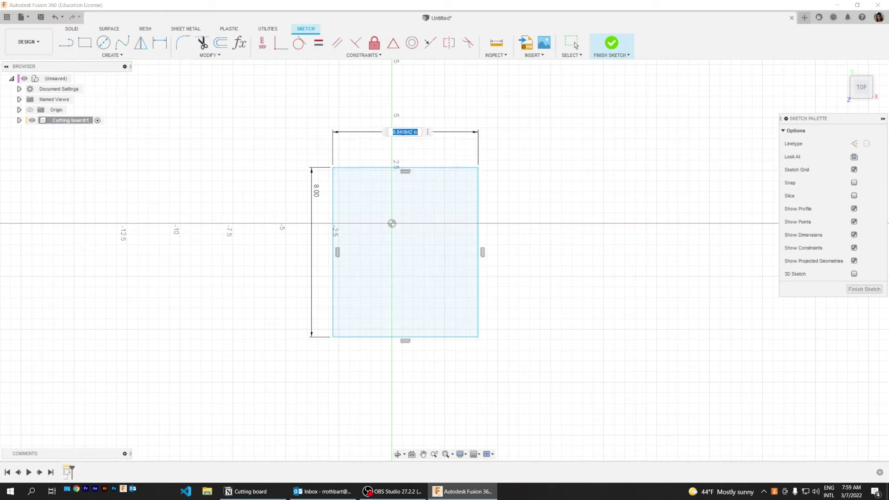
pyautogui.write('14')
pyautogui.press('Return')
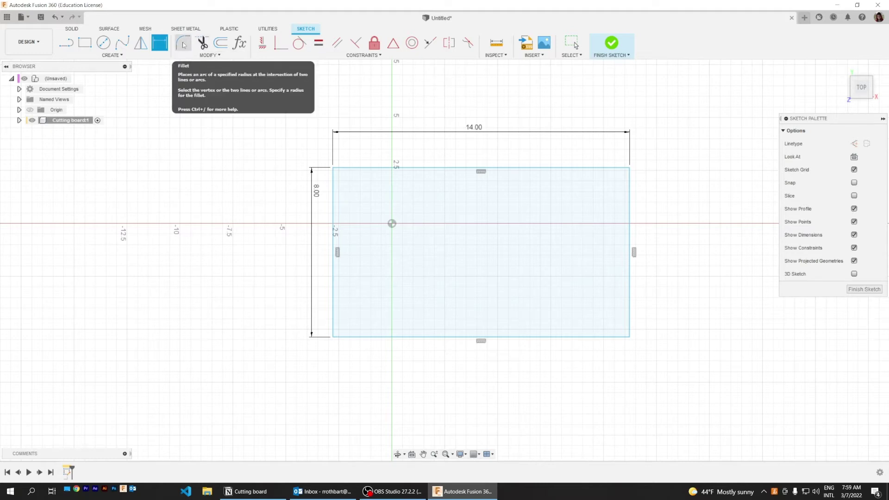
# Fillet the top-left and bottom-left corners of the rectangle
pyautogui.click(183, 43)
pyautogui.click(360, 167)
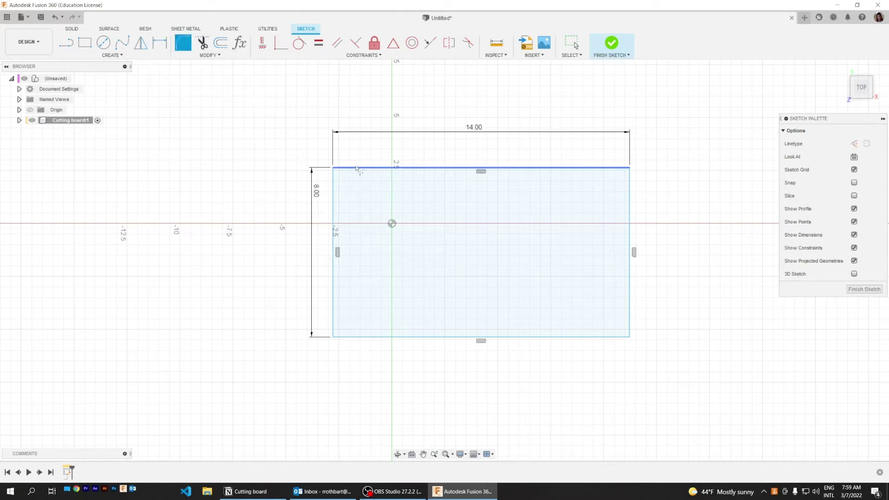
pyautogui.click(333, 185)
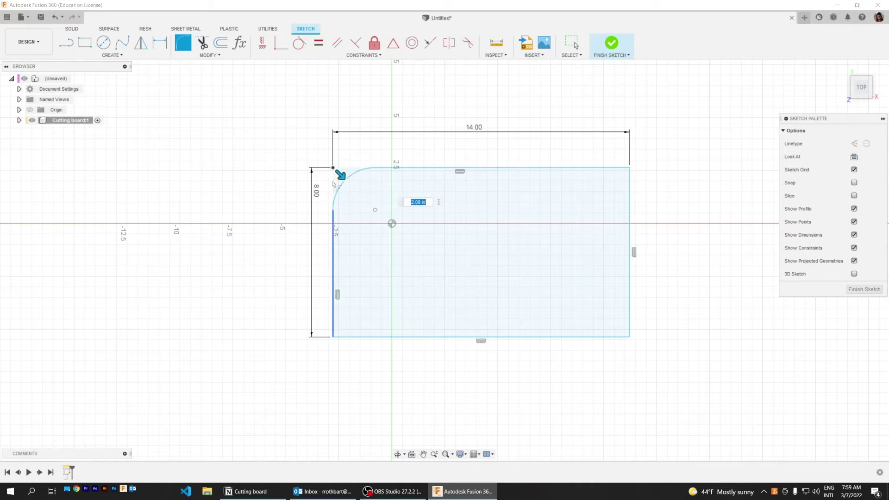
pyautogui.press('Return')
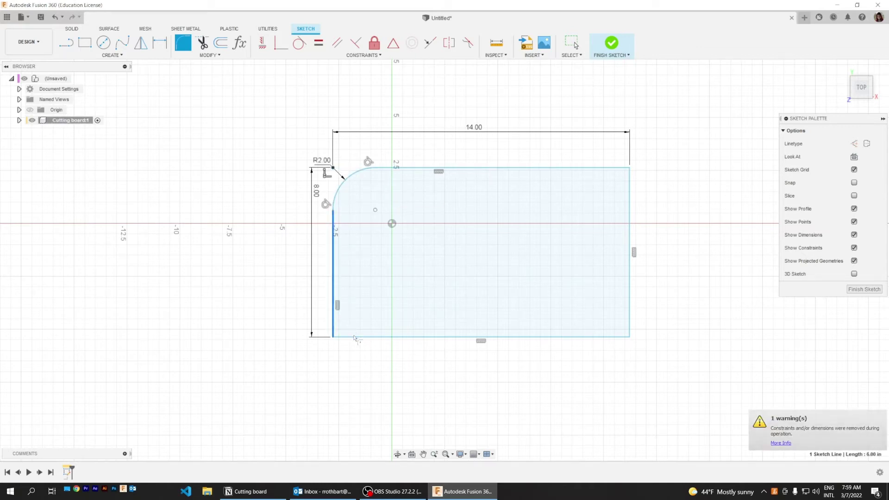
pyautogui.click(363, 336)
pyautogui.press('Return')
# Fillet the bottom-right and top-right corners and set the fillet radius to 1 in
pyautogui.click(582, 337)
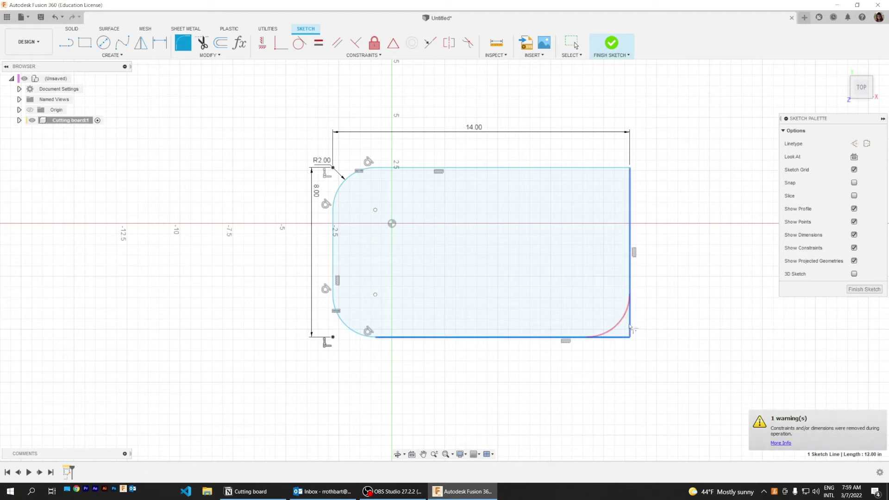
pyautogui.click(629, 278)
pyautogui.press('Return')
pyautogui.click(628, 195)
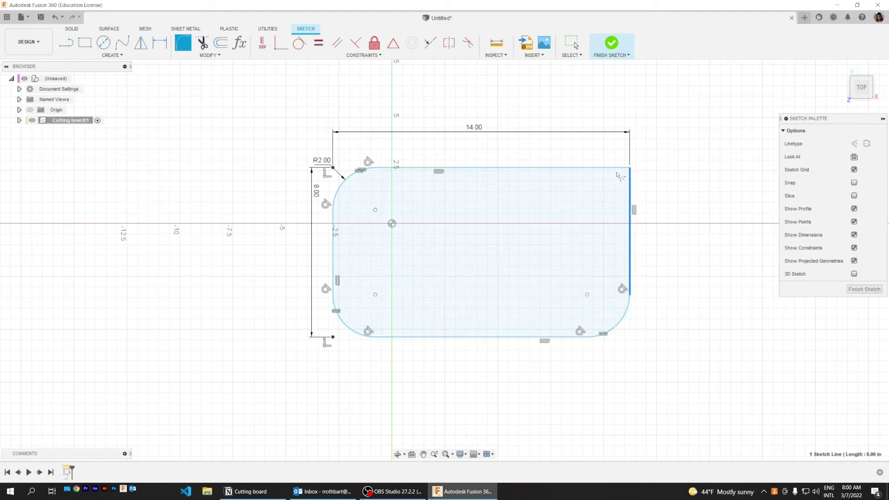
pyautogui.click(614, 168)
pyautogui.press('Return')
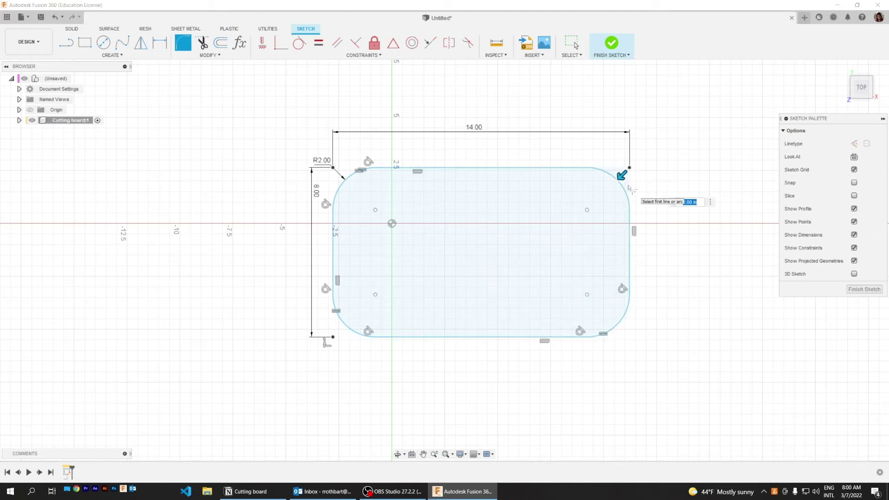
pyautogui.write('1')
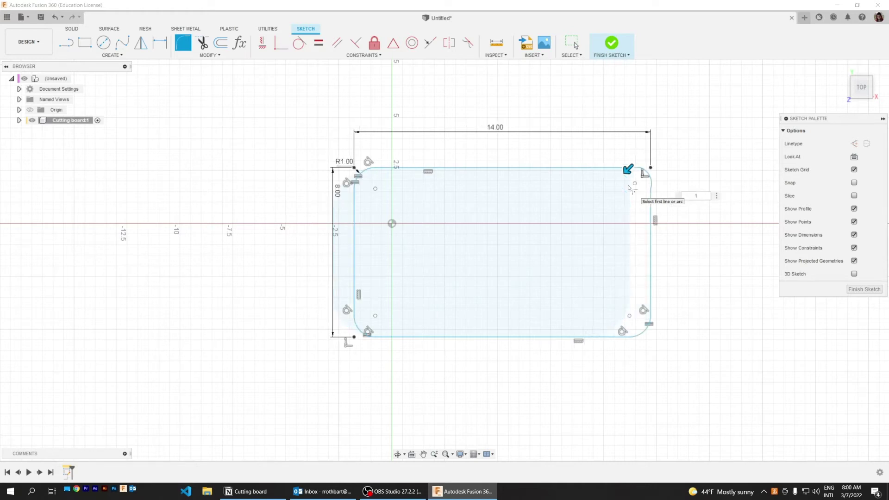
pyautogui.press('Return')
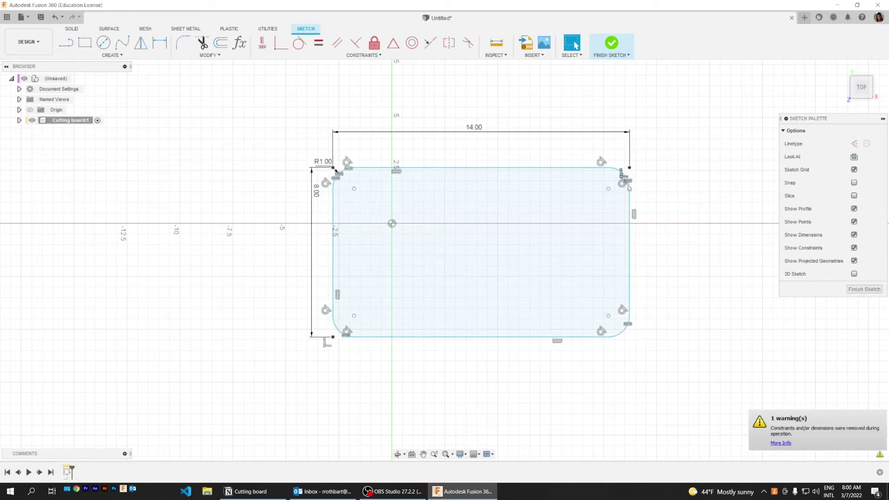
pyautogui.click(554, 225)
# Finish the sketch and extrude the rounded outline upward 1 in into a solid board
pyautogui.click(611, 44)
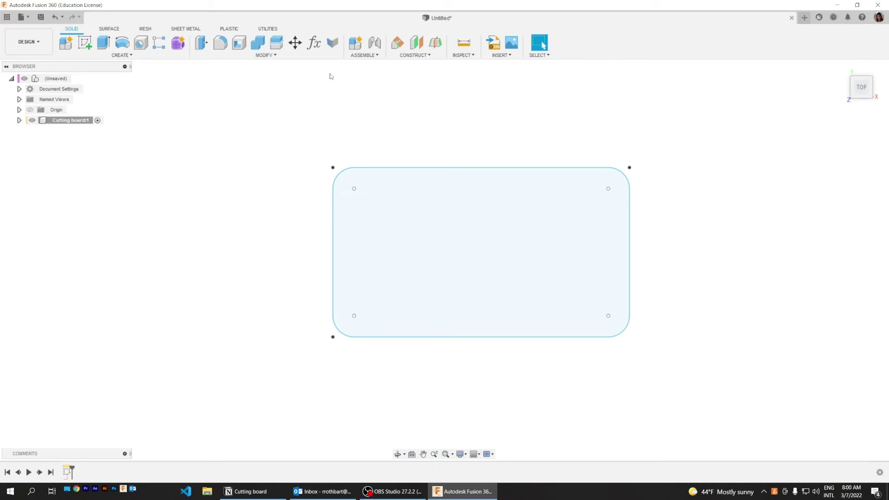
pyautogui.click(105, 44)
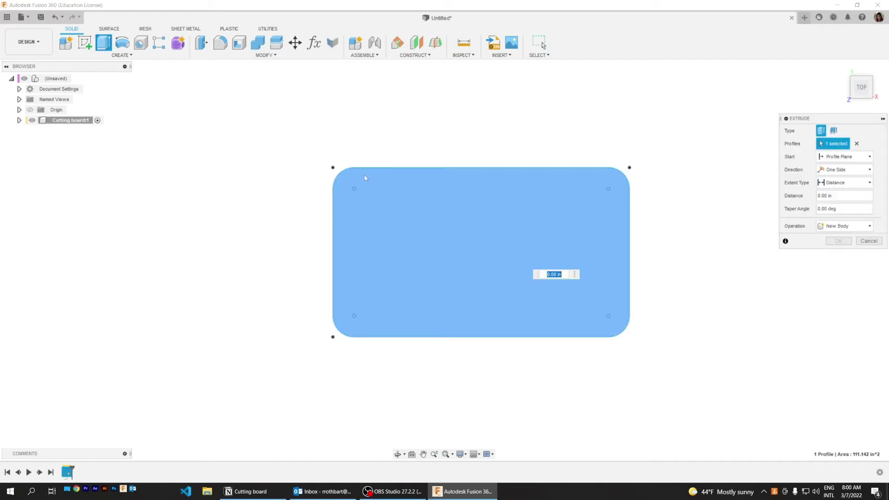
pyautogui.moveTo(517, 240); pyautogui.dragTo(470, 210, button='middle')
pyautogui.moveTo(470, 209); pyautogui.dragTo(469, 185)
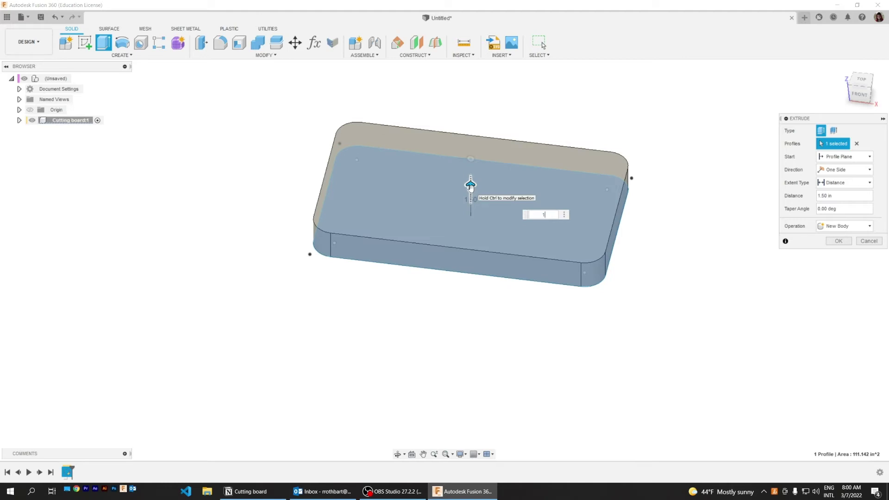
pyautogui.write('1')
pyautogui.press('Return')
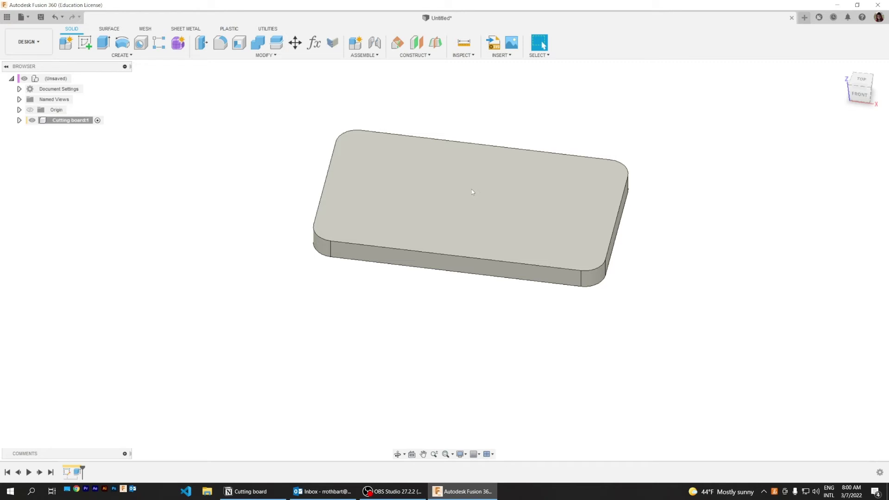
pyautogui.hotkey('alt', 'Tab')
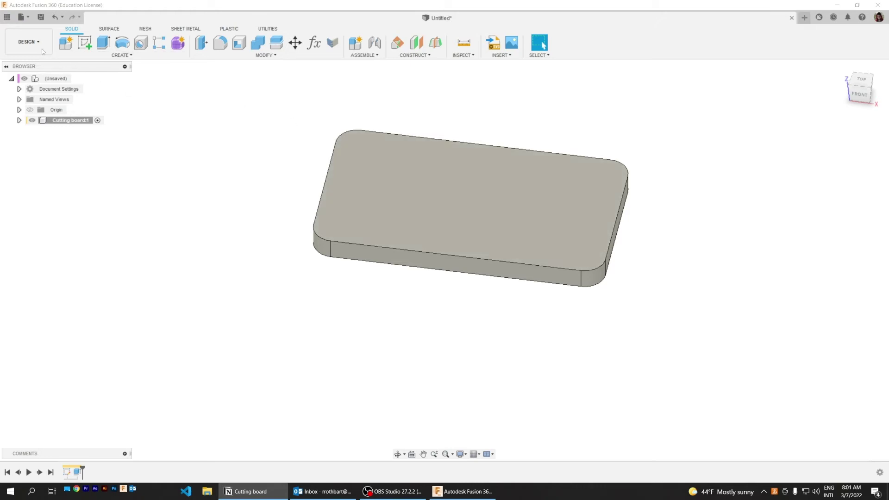
# Switch from the Design workspace to Manufacture
pyautogui.click(31, 43)
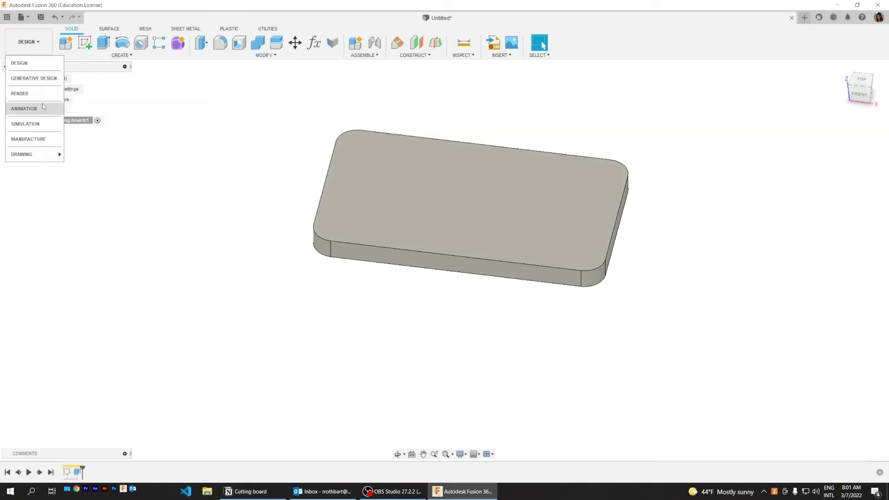
pyautogui.click(43, 139)
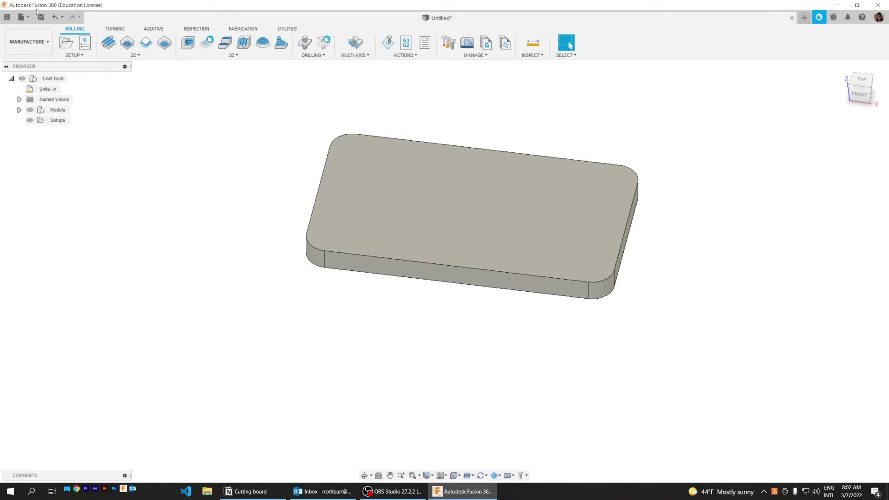
# Start a new setup oriented by 'Select Z axis/plane & X axis', picking board edges for Z and X
pyautogui.click(63, 44)
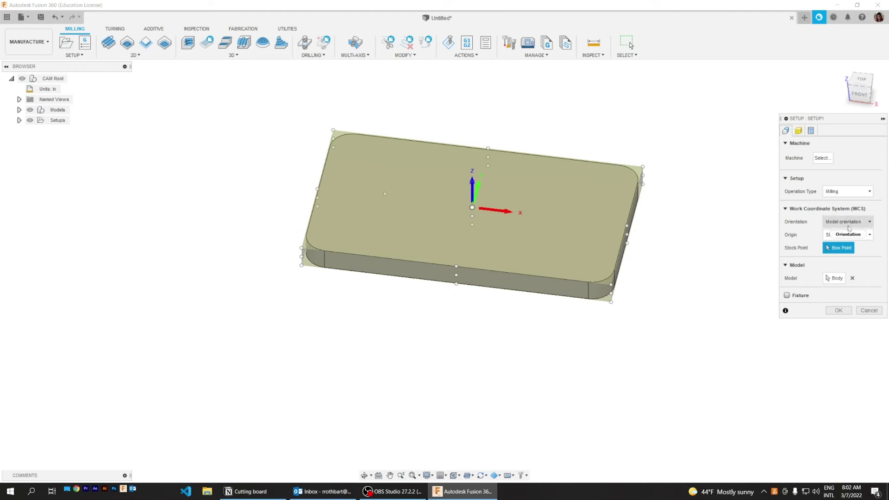
pyautogui.click(850, 222)
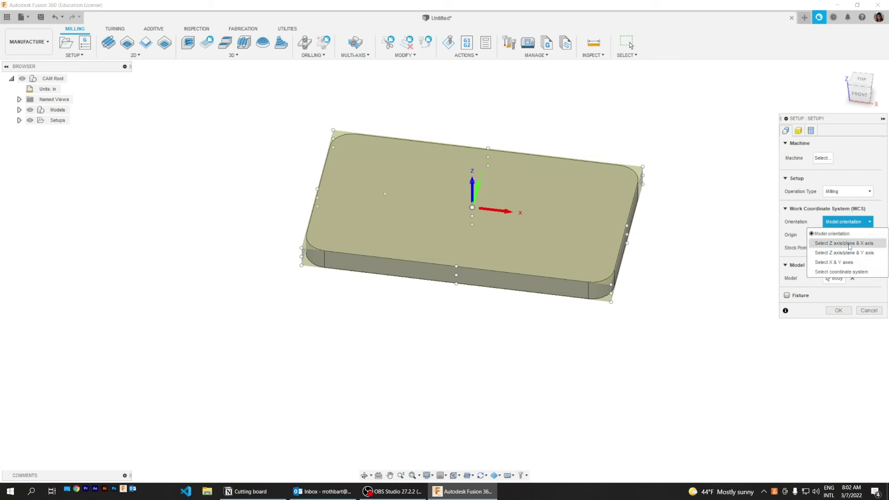
pyautogui.click(850, 244)
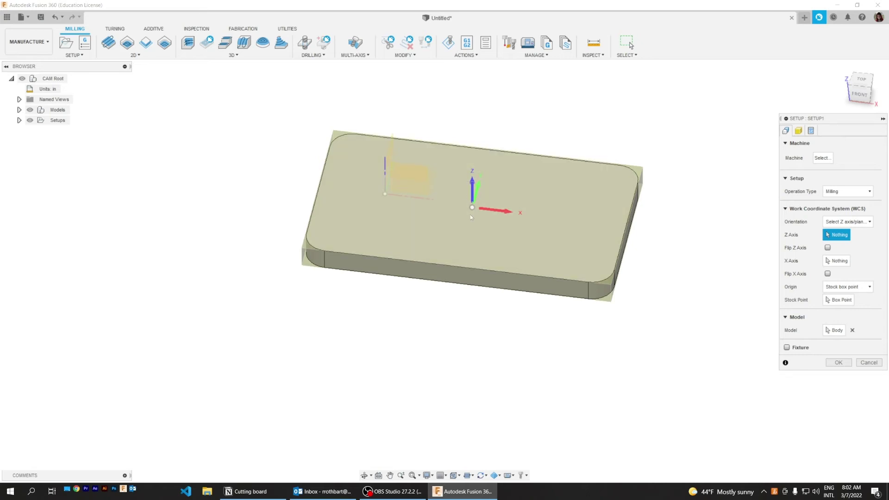
pyautogui.keyDown('shift'); pyautogui.moveTo(518, 241); pyautogui.dragTo(501, 224, button='middle'); pyautogui.keyUp('shift')
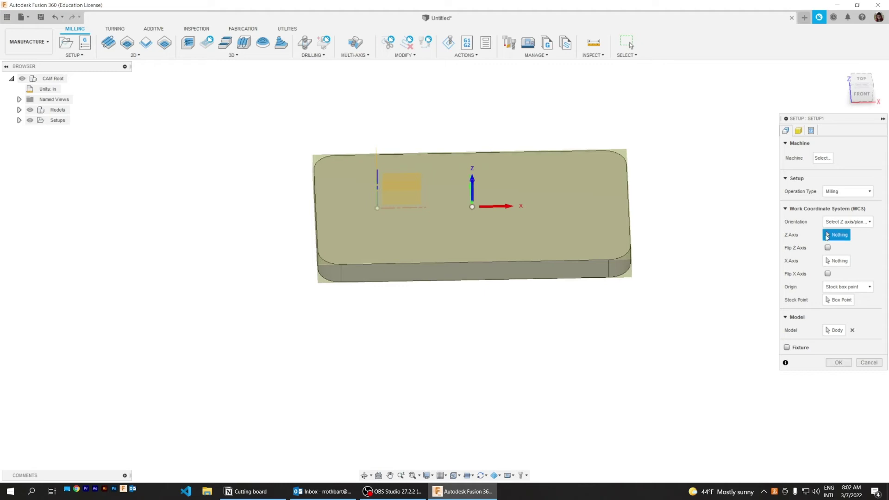
pyautogui.click(609, 271)
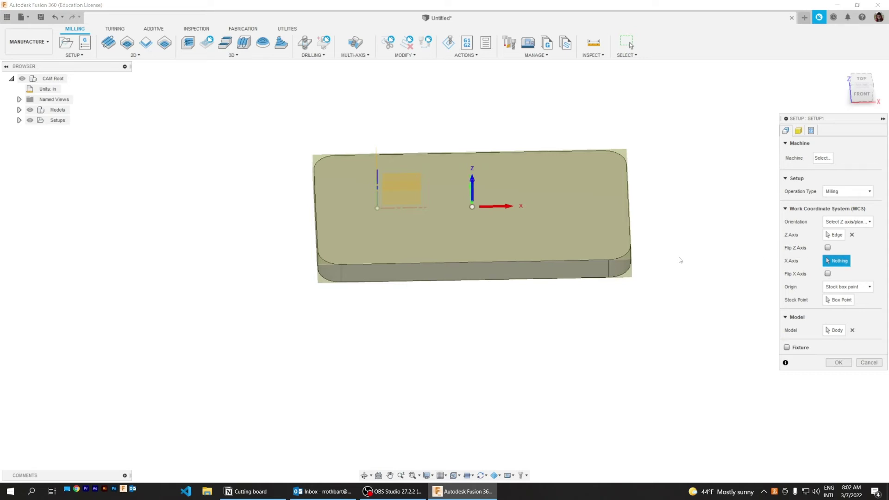
pyautogui.click(537, 265)
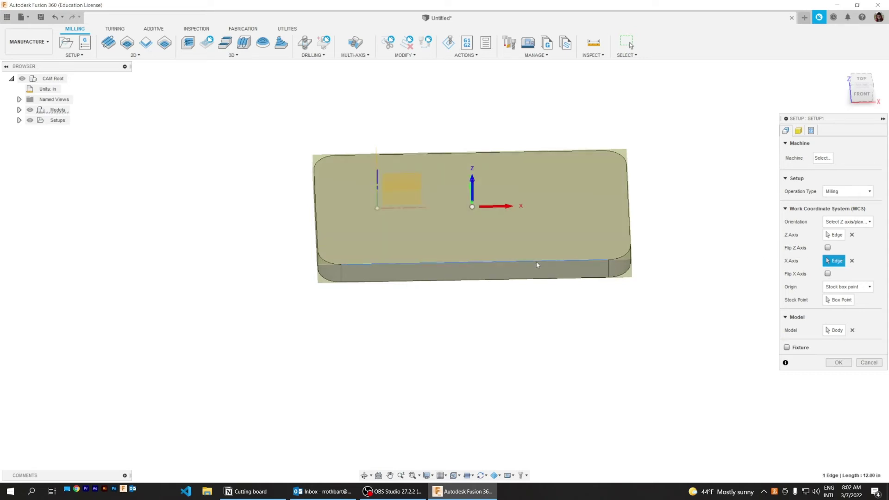
# Place the setup origin at the stock box's top-centre point
pyautogui.click(837, 300)
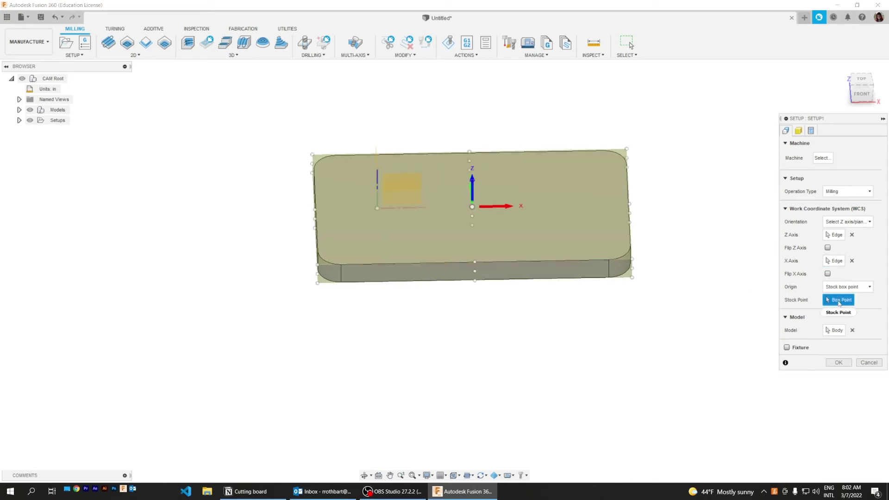
pyautogui.click(472, 207)
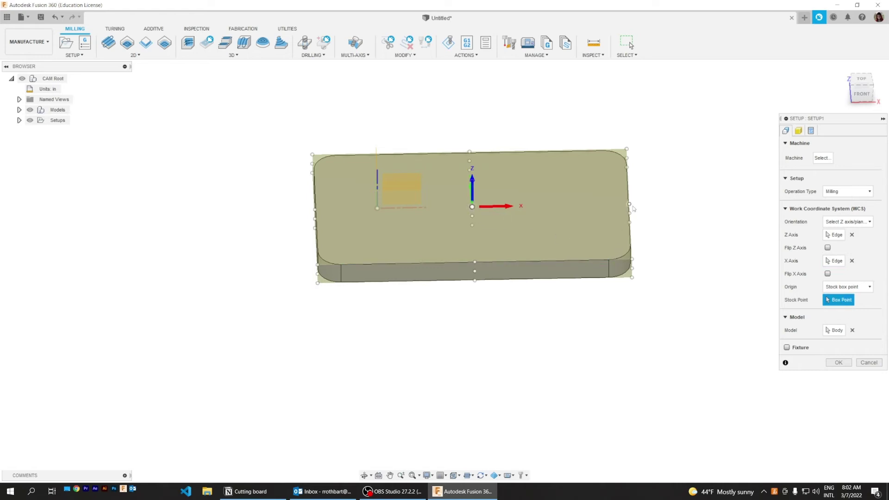
pyautogui.click(630, 214)
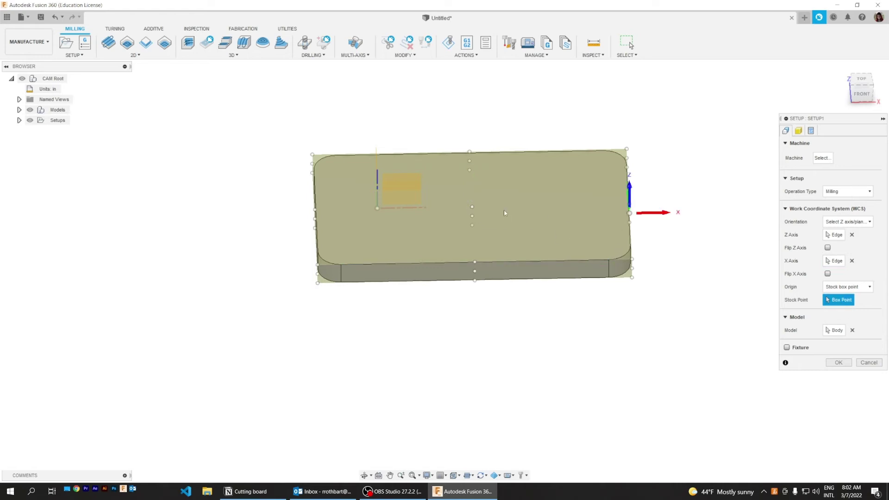
pyautogui.click(472, 207)
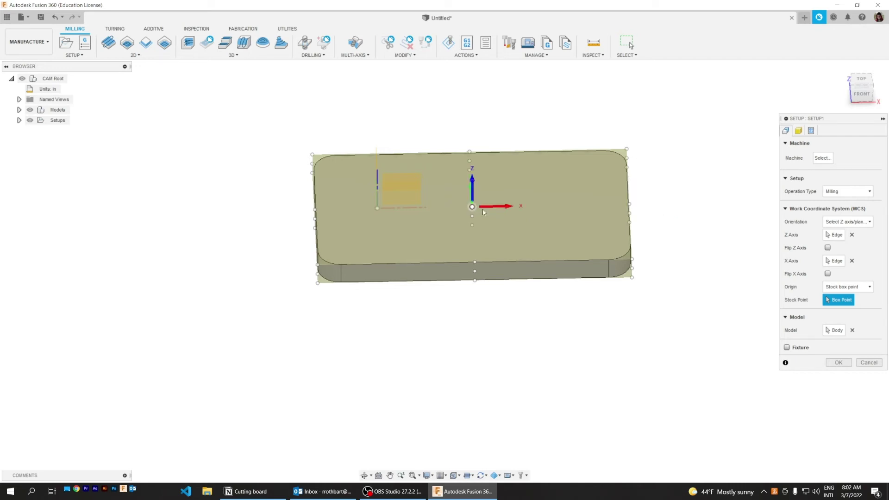
# Set the stock offset mode to 'No additional stock' (14 × 8 × 1 in) and confirm Setup1
pyautogui.click(798, 131)
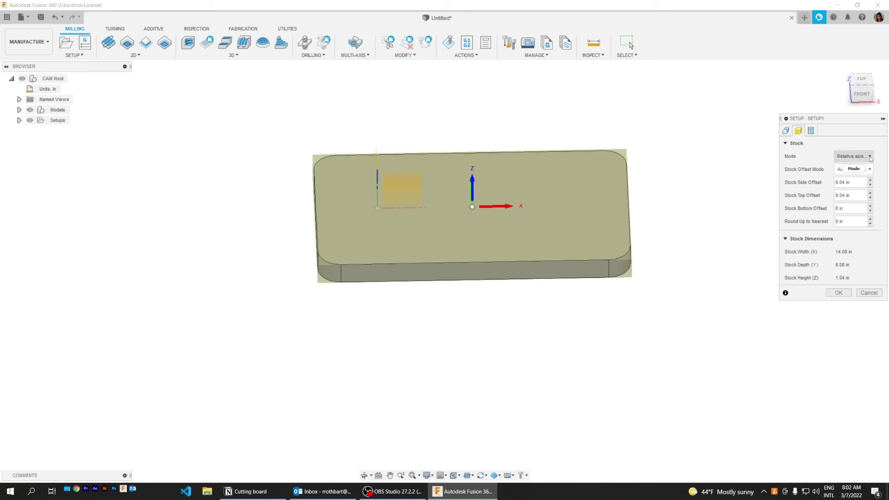
pyautogui.click(869, 158)
pyautogui.click(849, 171)
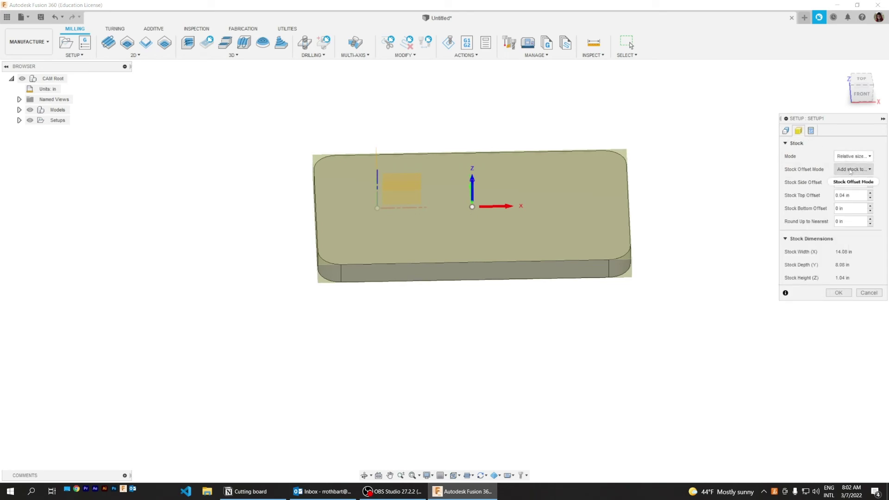
pyautogui.click(850, 170)
pyautogui.click(845, 179)
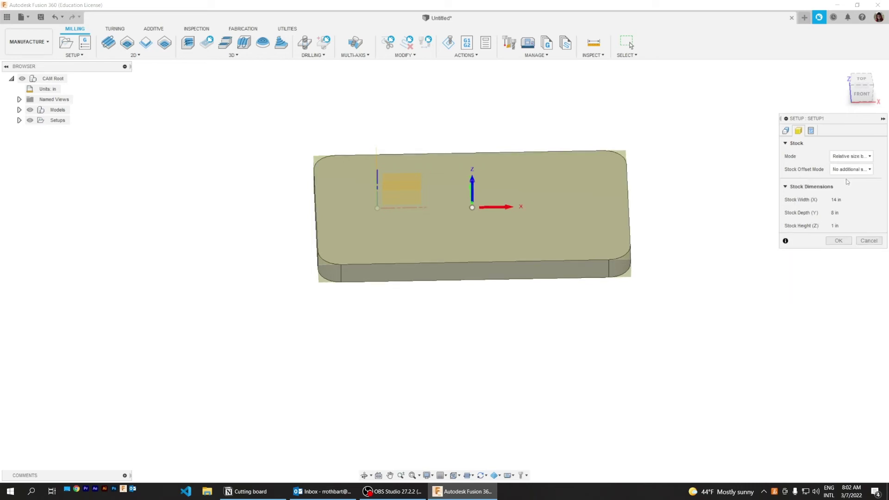
pyautogui.click(838, 241)
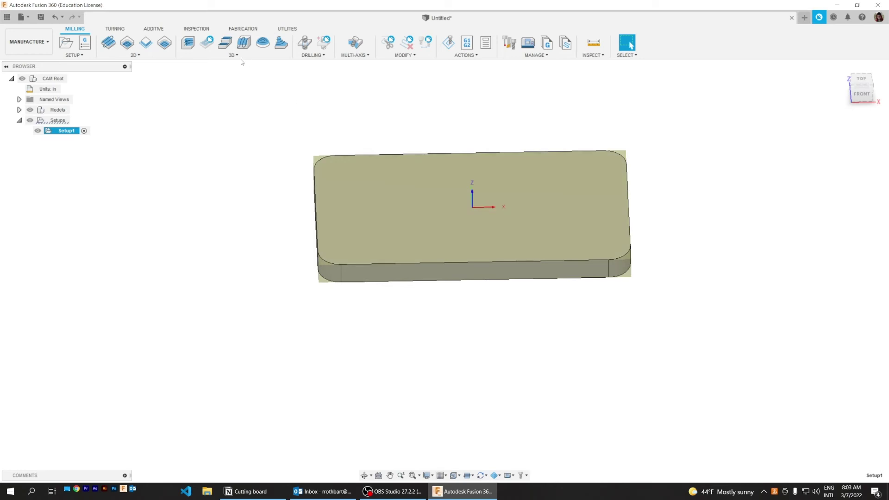
# Start a 2D Contour using Shopbot tool #2, the Ø0.247" 1/4 down spiral end mill
pyautogui.click(146, 44)
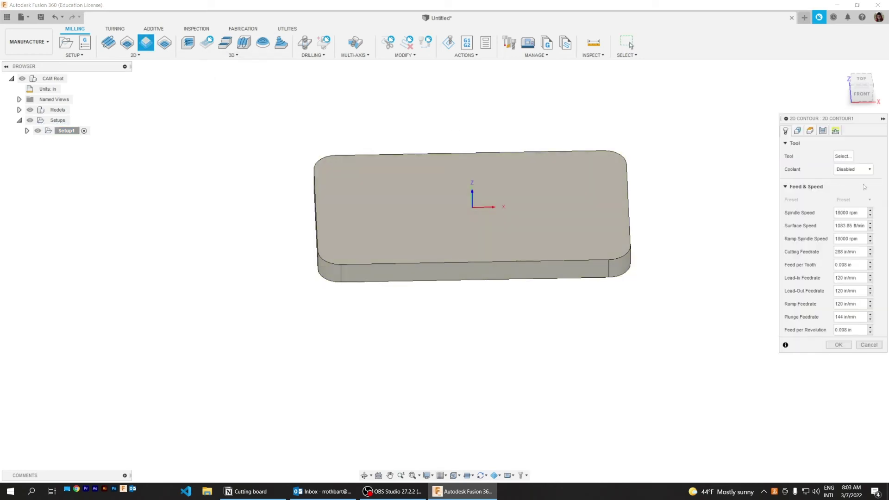
pyautogui.click(842, 156)
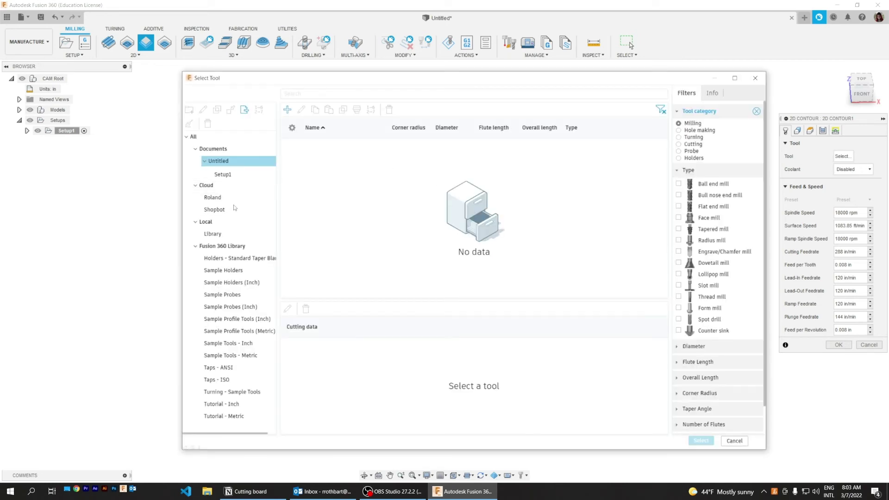
pyautogui.click(234, 210)
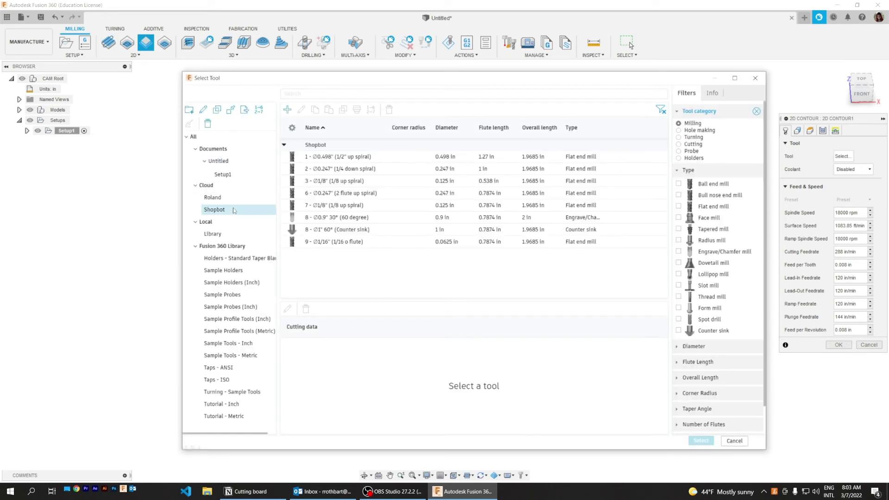
pyautogui.click(341, 169)
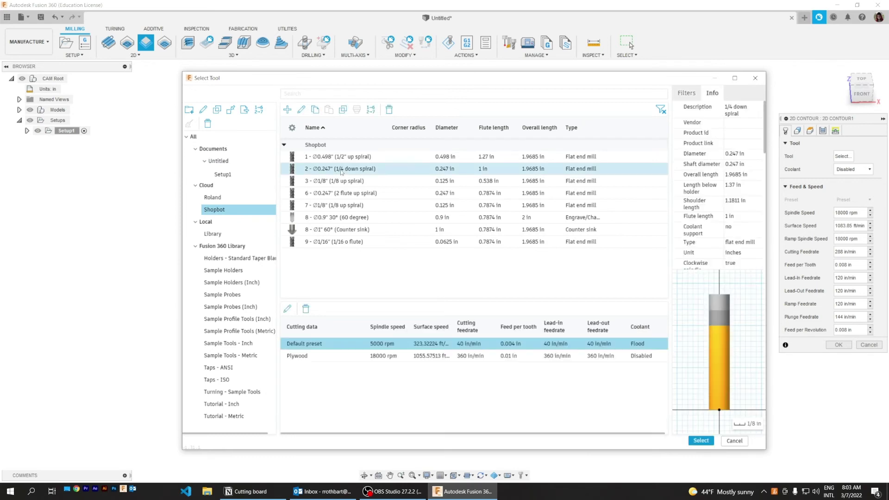
pyautogui.click(702, 441)
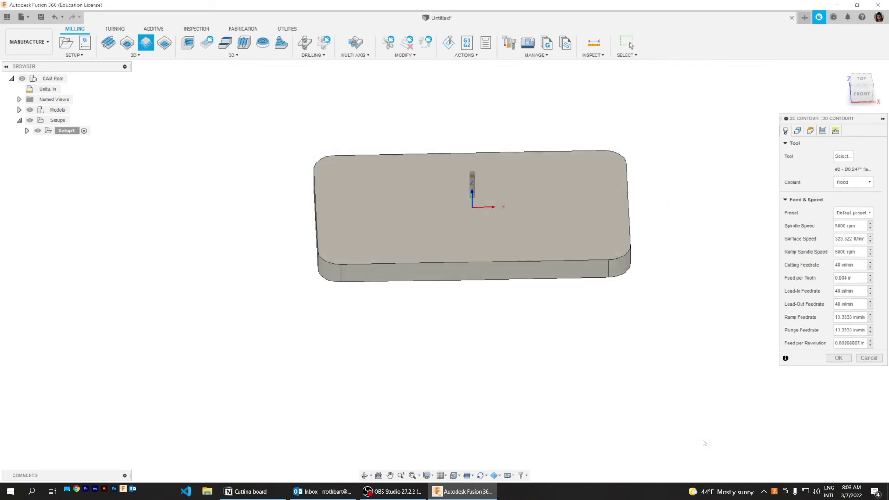
# Select the board's bottom outline as contour geometry and turn off tabs
pyautogui.click(797, 130)
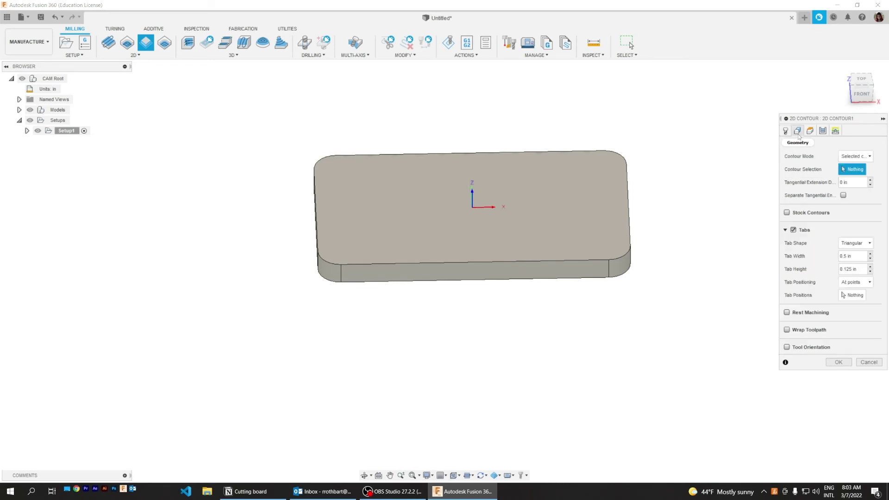
pyautogui.click(531, 282)
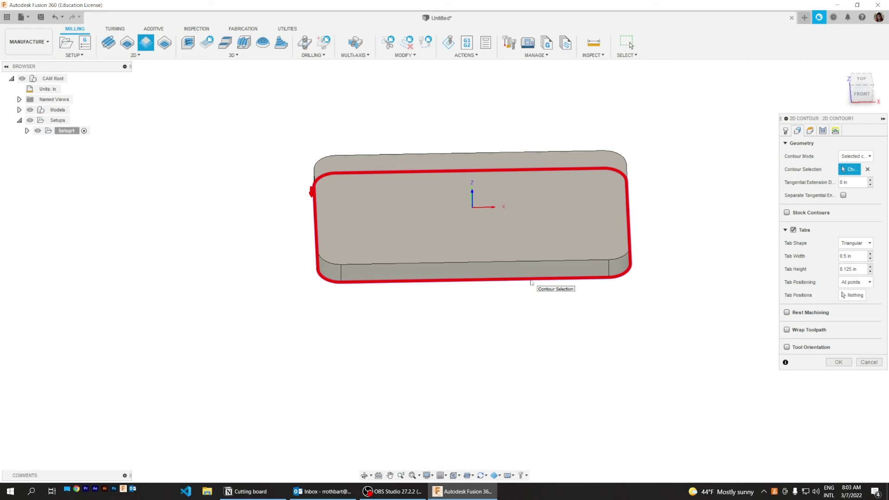
pyautogui.click(793, 230)
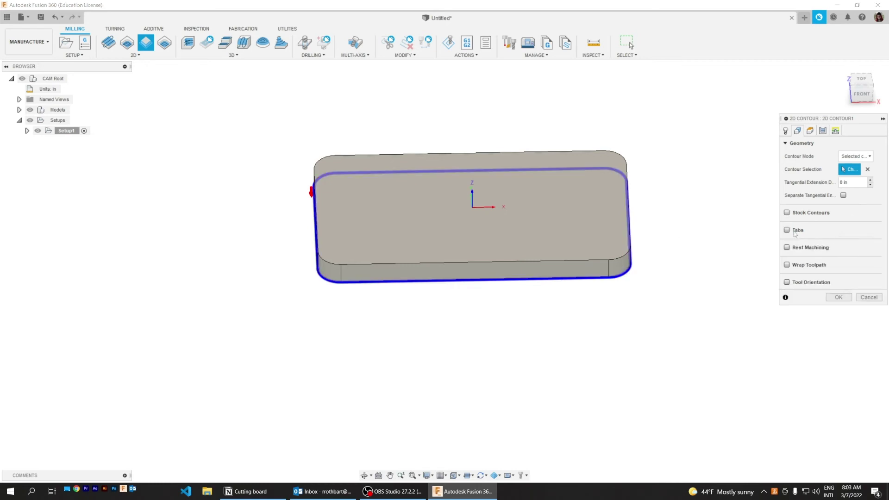
# Set Bottom Height from Stock bottom with a -0.015 in offset
pyautogui.click(809, 131)
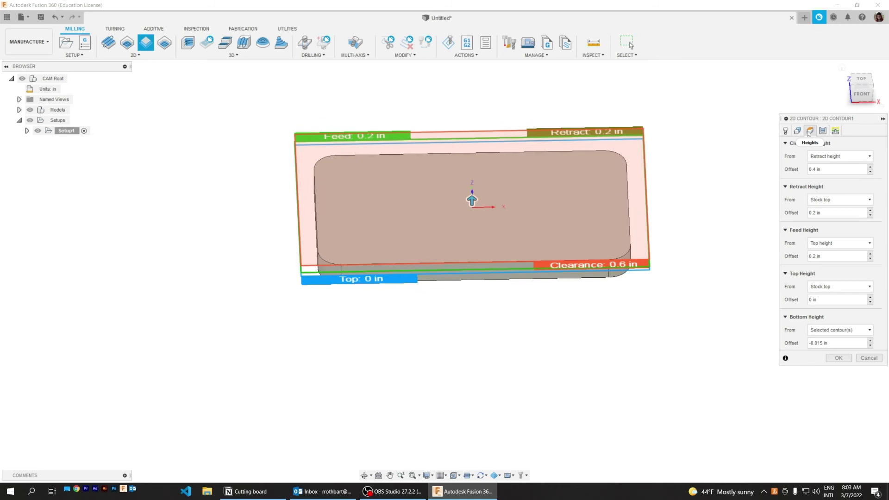
pyautogui.click(810, 328)
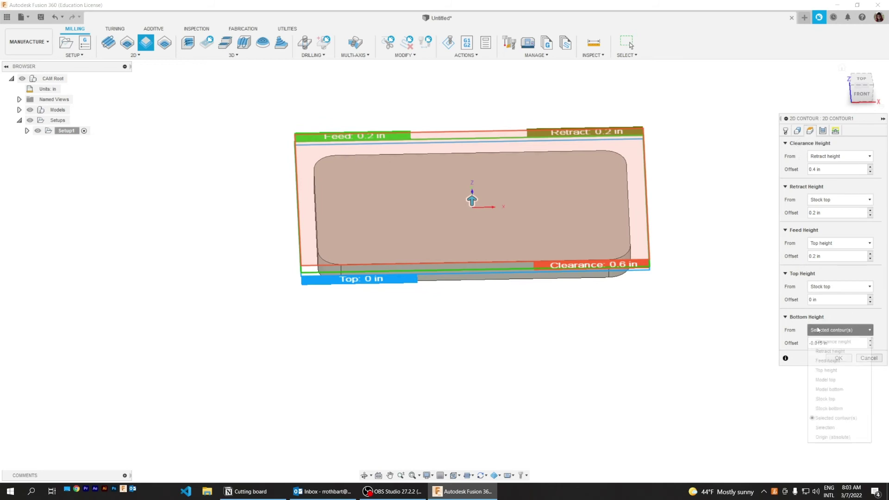
pyautogui.click(836, 379)
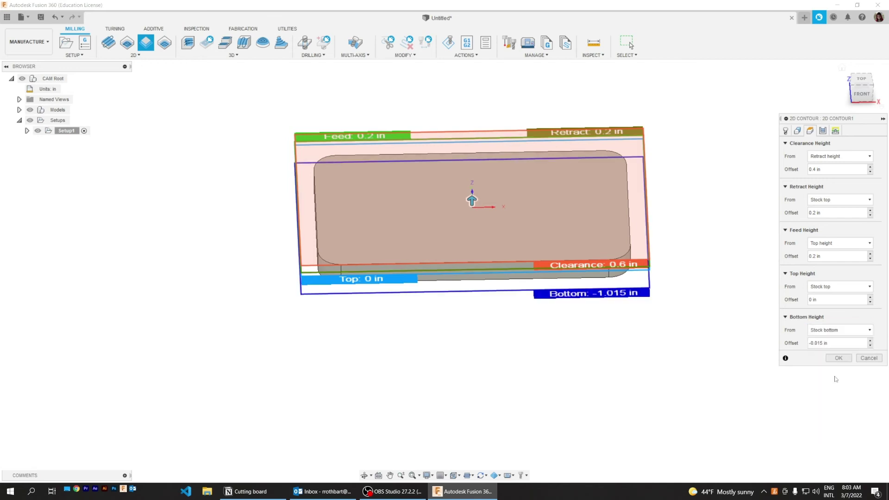
pyautogui.click(833, 345)
pyautogui.write('-0.01')
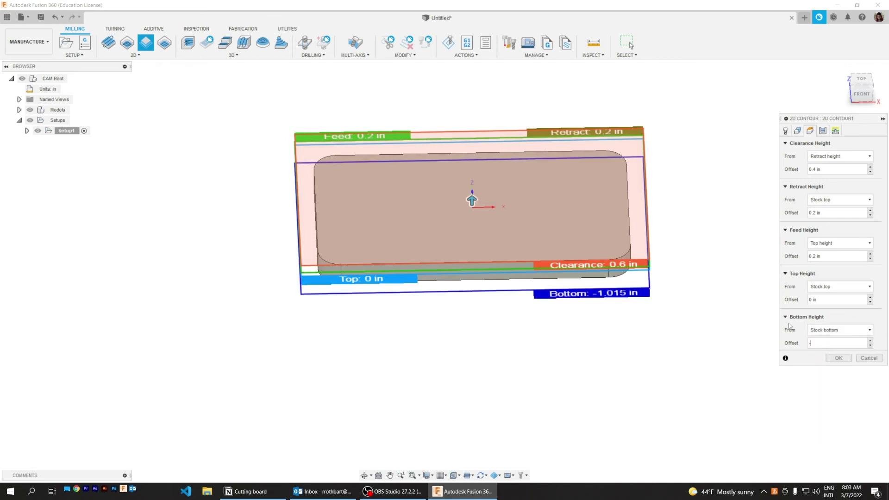
pyautogui.write('5')
# Enable Multiple Depths and set Maximum Roughing Stepdown to tool_diameter/2 instead of 0.247 in
pyautogui.click(823, 131)
pyautogui.scroll(-2, 789, 300)
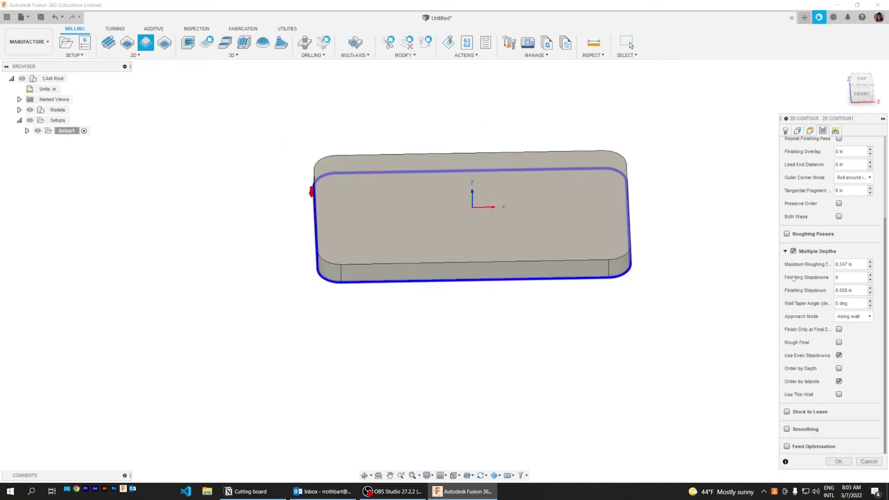
pyautogui.click(793, 306)
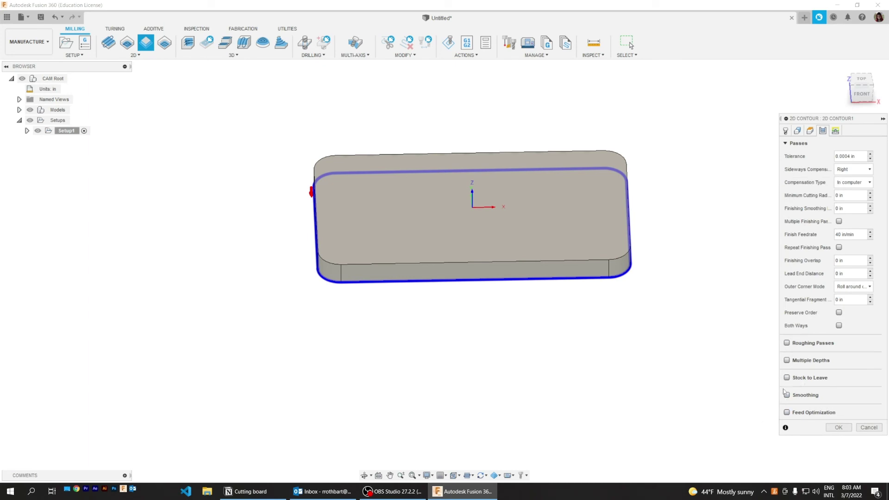
pyautogui.click(787, 360)
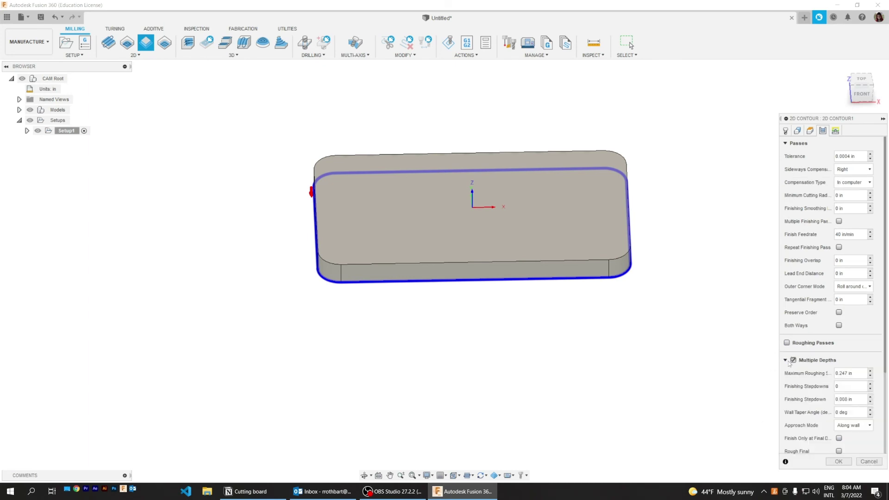
pyautogui.scroll(-2, 836, 316)
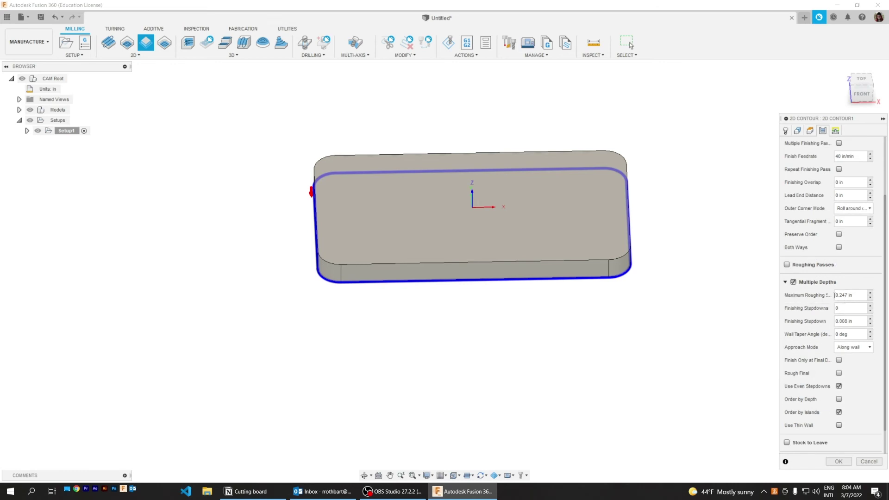
pyautogui.click(845, 295)
pyautogui.write('tool_dia')
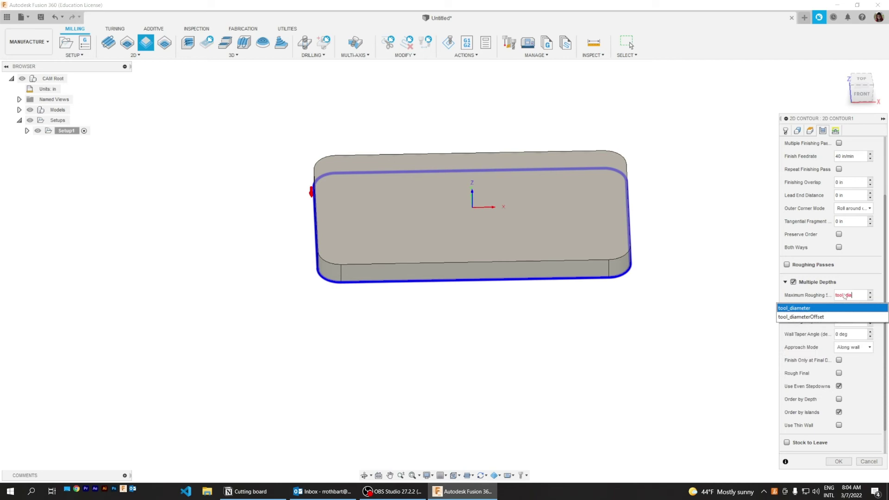
pyautogui.write('m')
pyautogui.press('Return')
pyautogui.write('/2')
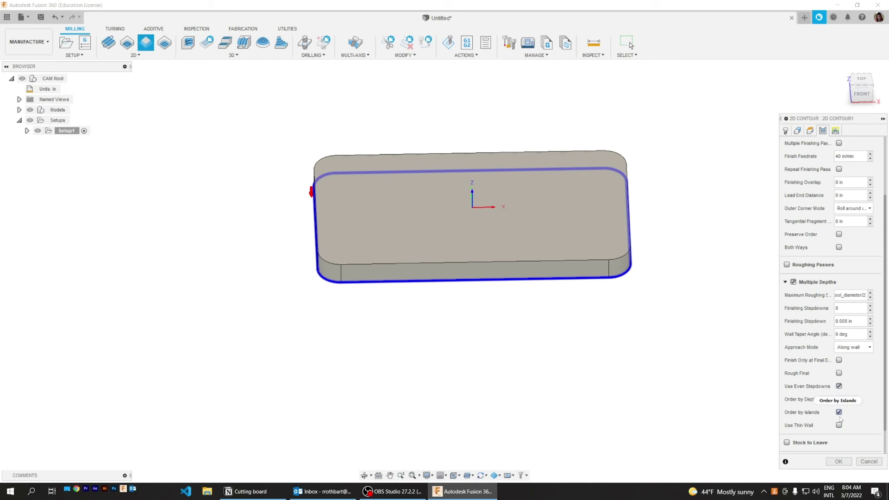
pyautogui.scroll(-1, 839, 416)
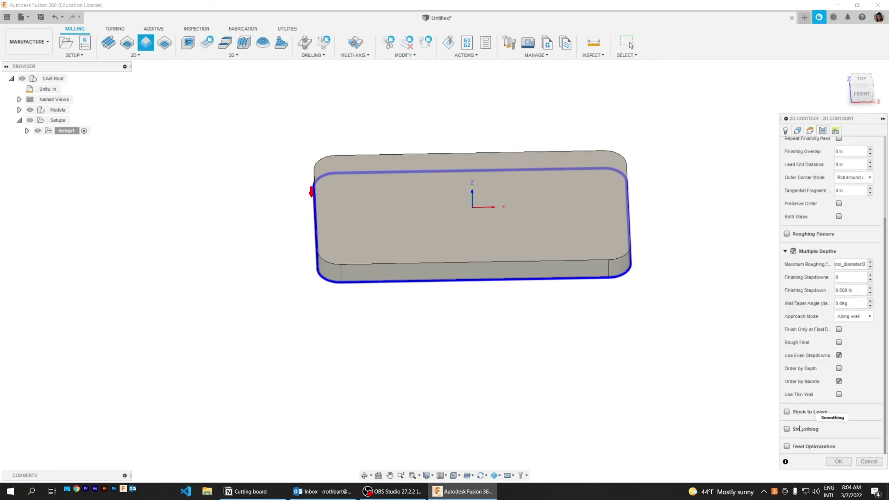
pyautogui.scroll(4, 837, 412)
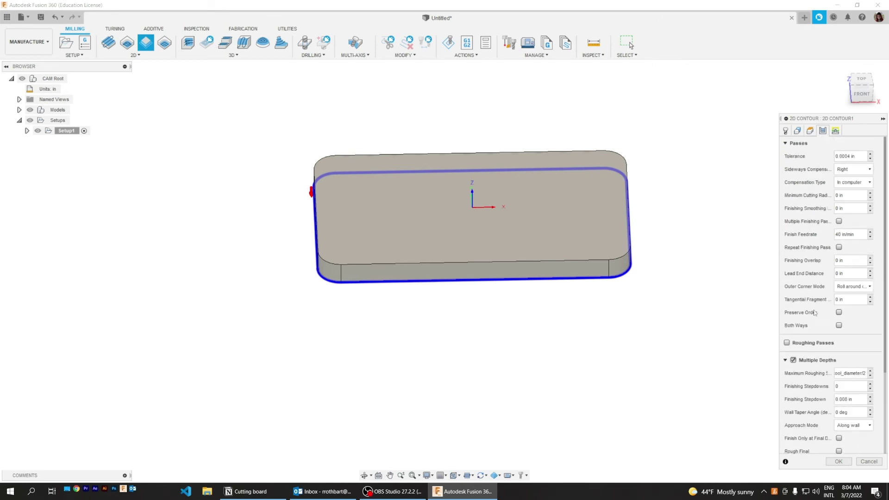
# Keep lead-in and lead-out off in Linking, then generate the 2D Contour1 toolpath
pyautogui.click(837, 133)
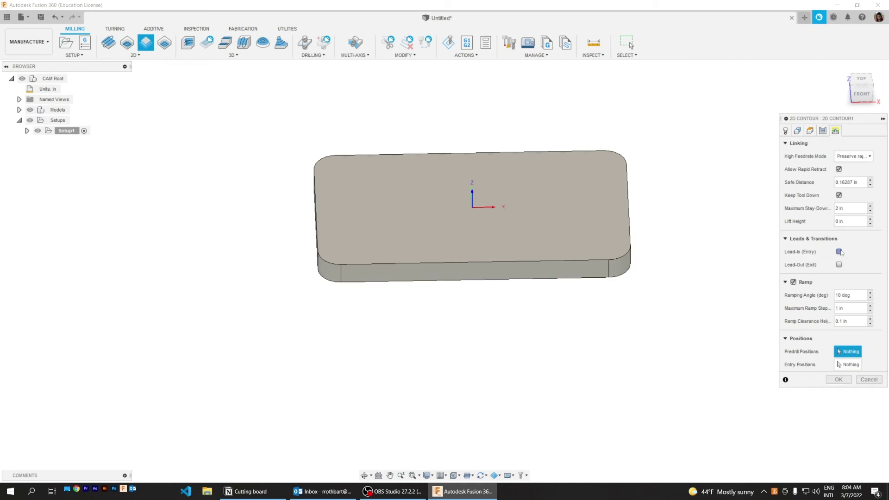
pyautogui.click(838, 251)
pyautogui.click(838, 329)
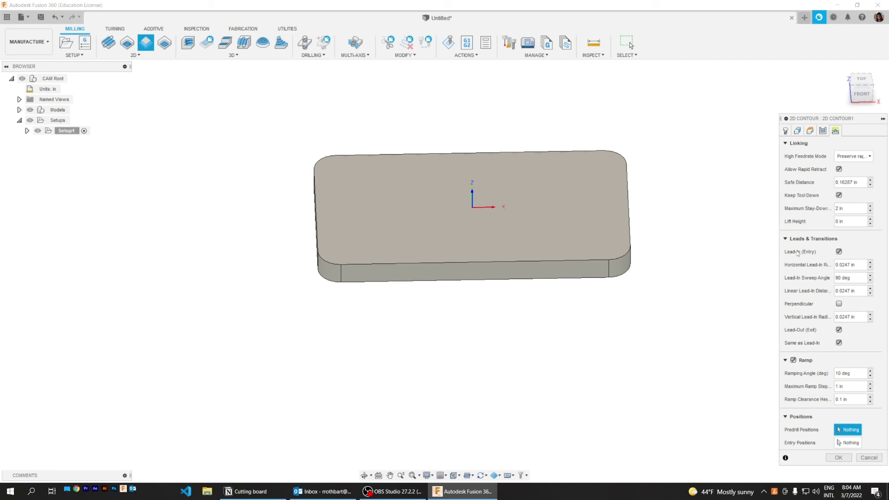
pyautogui.click(838, 252)
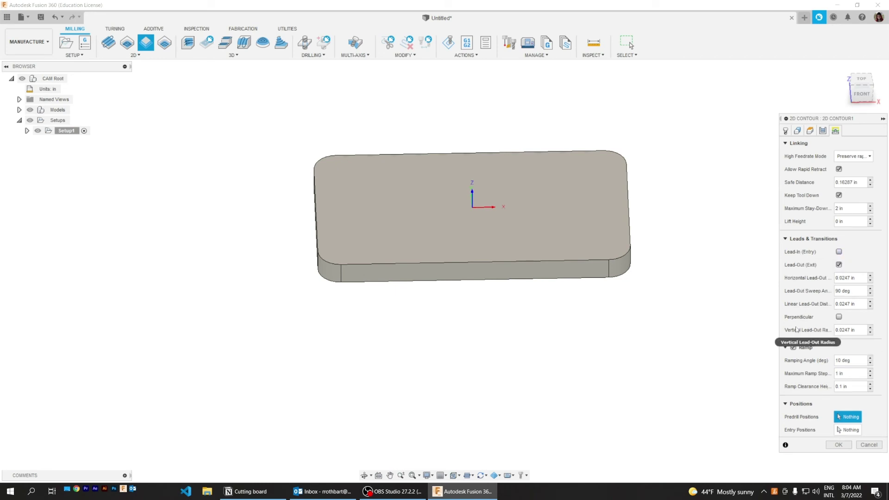
pyautogui.click(838, 265)
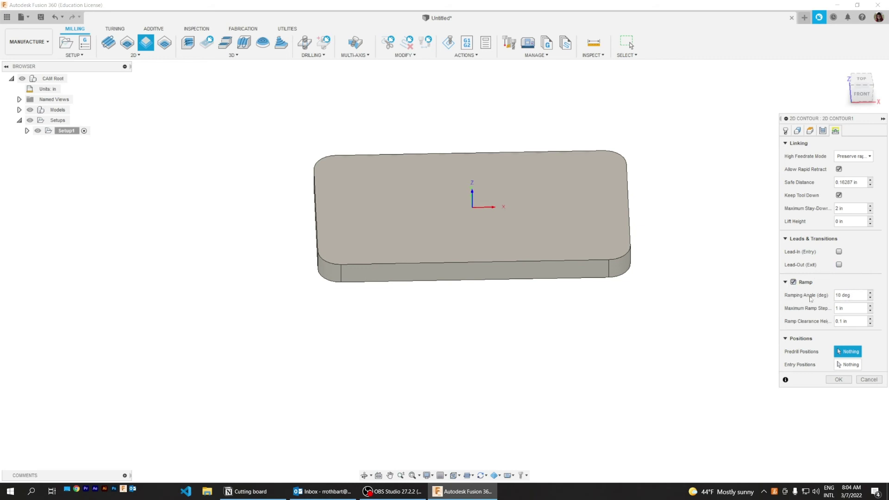
pyautogui.press('BackSpace')
pyautogui.press('BackSpace')
pyautogui.press('BackSpace')
pyautogui.click(836, 380)
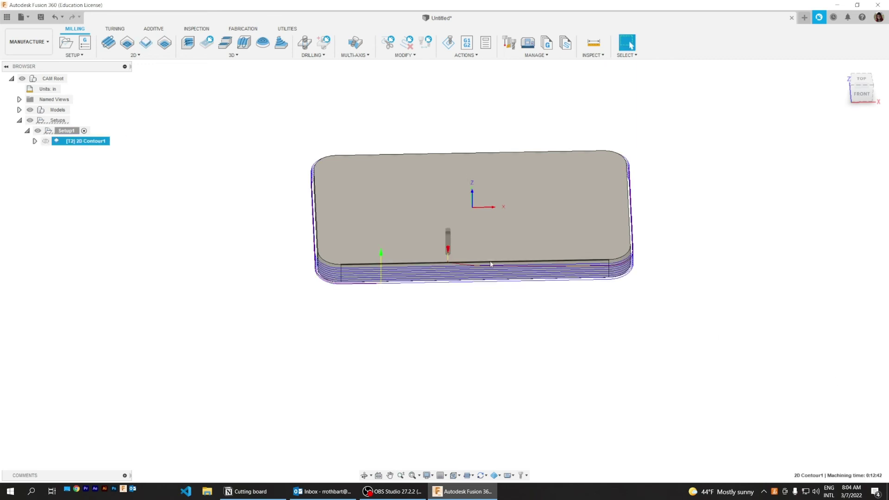
pyautogui.press('Escape')
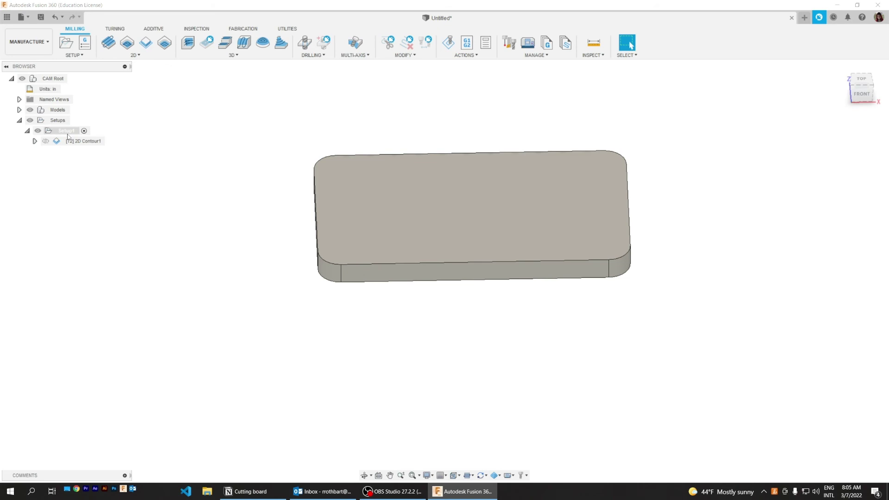
# Post process Setup1 using the ShopBot OpenSBP post from the library
pyautogui.rightClick(73, 134)
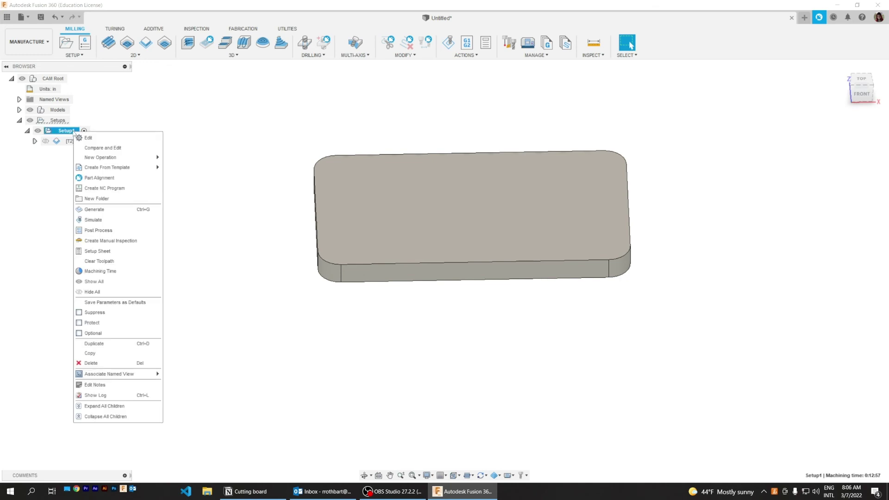
pyautogui.click(131, 229)
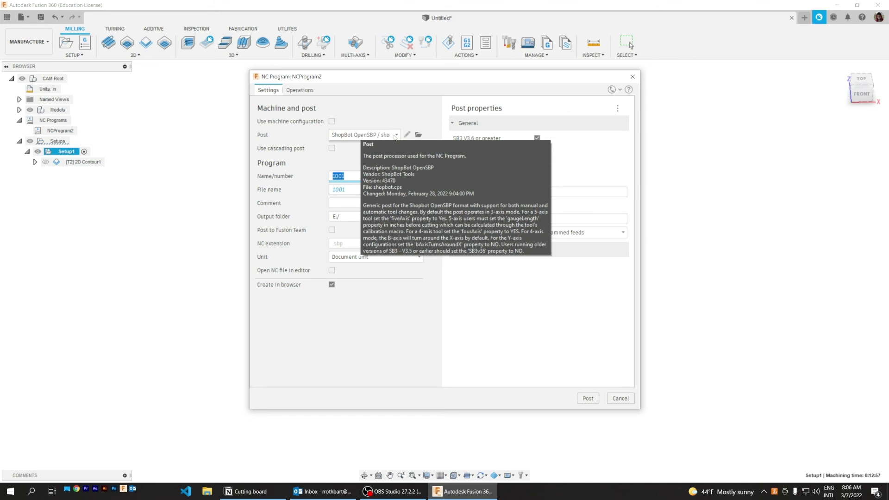
pyautogui.click(395, 135)
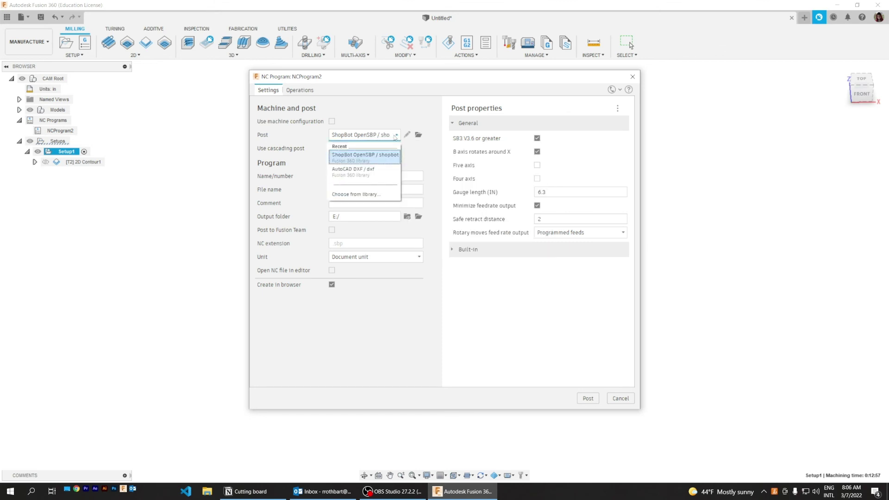
pyautogui.click(368, 196)
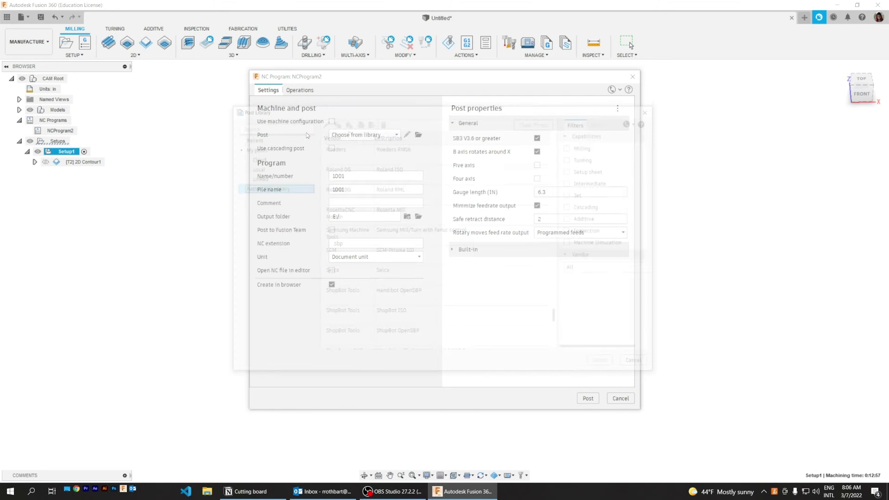
pyautogui.click(277, 128)
pyautogui.write('shopbot')
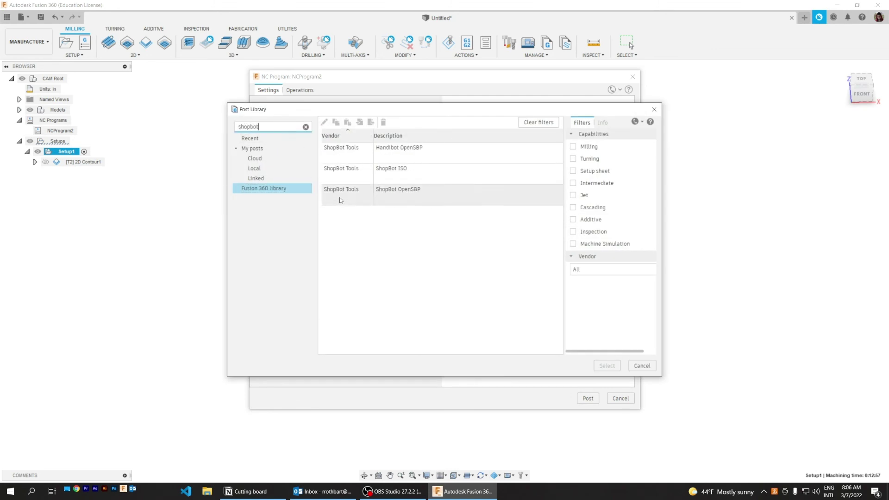
pyautogui.click(421, 190)
pyautogui.click(602, 364)
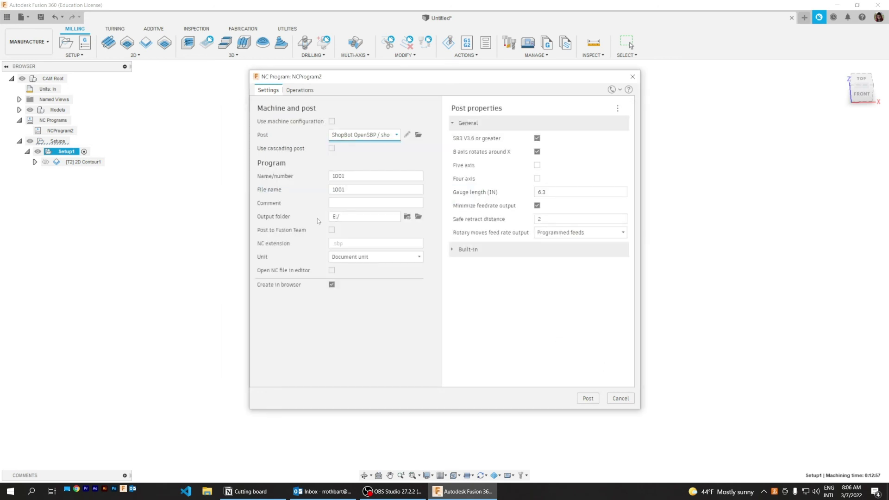
# Output the NC program as 'cutting board' to the Desktop folder and post it
pyautogui.click(418, 216)
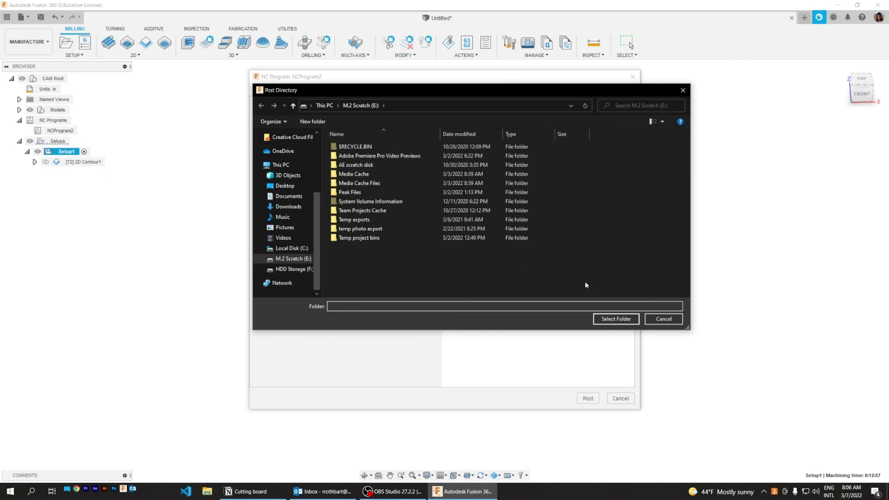
pyautogui.click(299, 186)
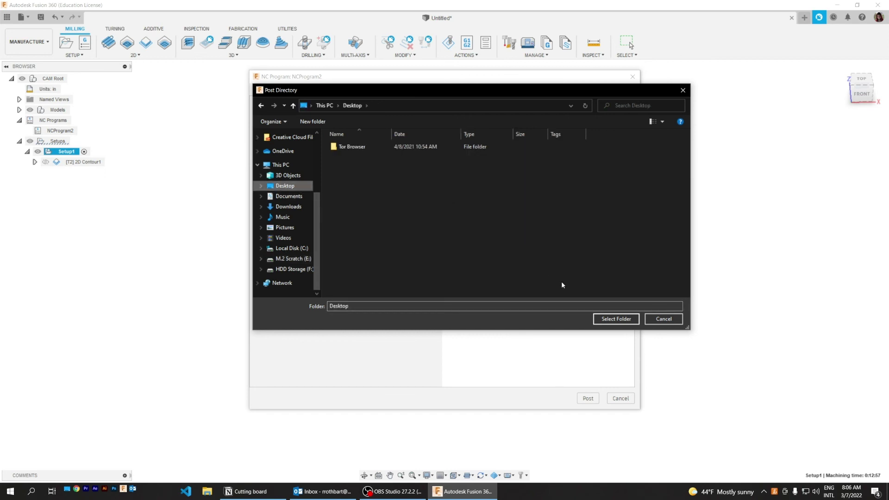
pyautogui.click(620, 318)
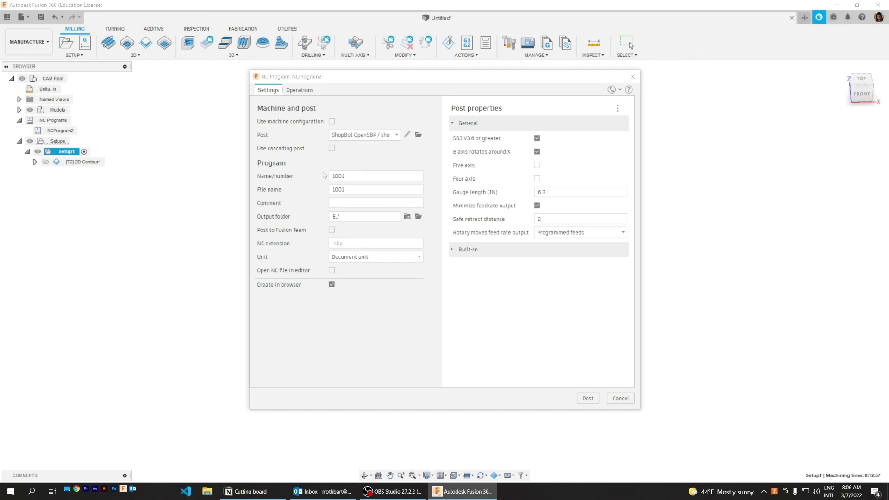
pyautogui.click(359, 175)
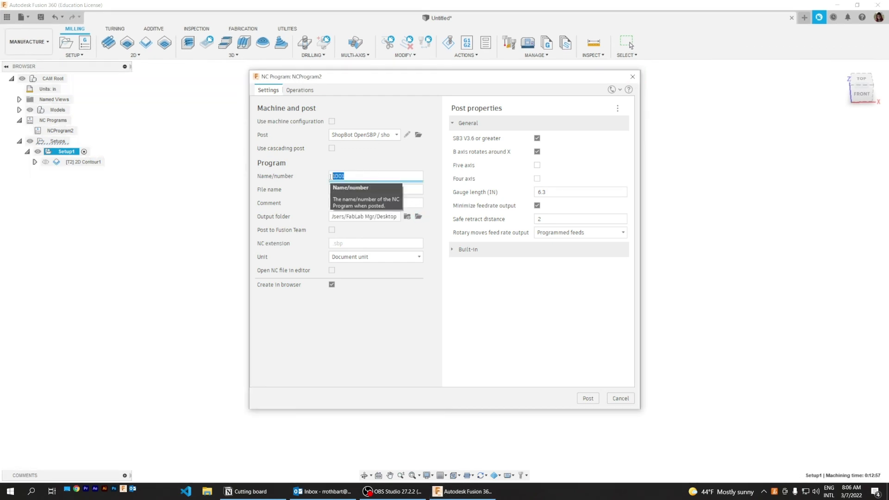
pyautogui.write('cutting board')
pyautogui.click(588, 399)
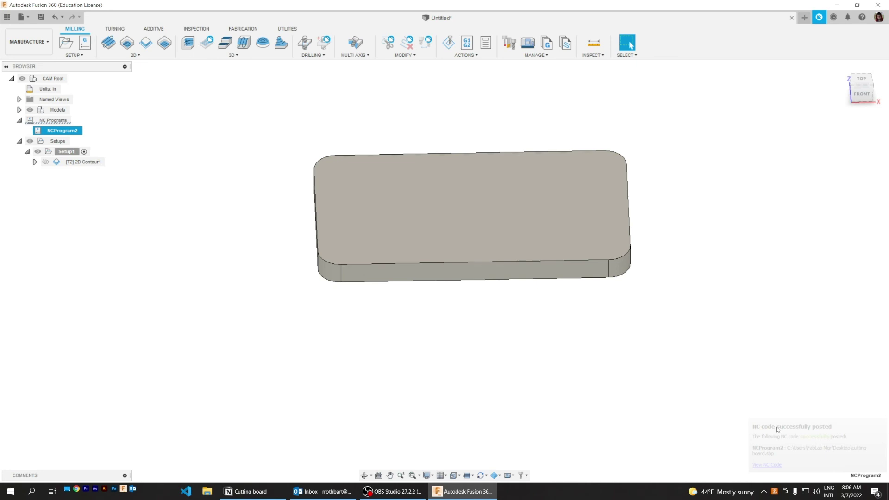